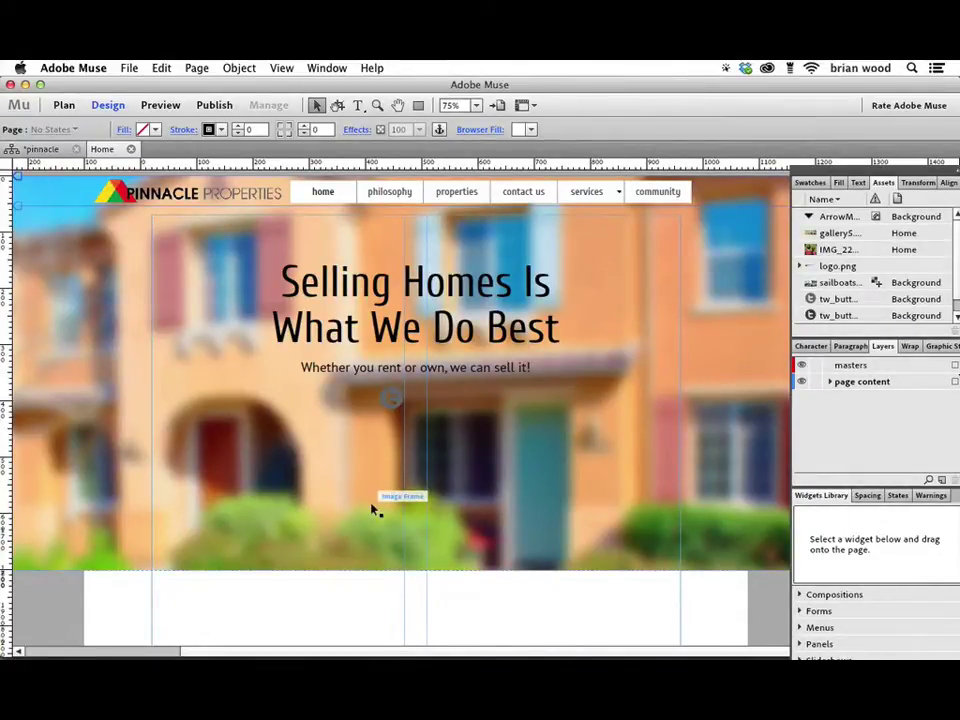
Scroll down to the white band below the hero photo and pick the Rectangle tool
{"action": "scroll", "coordinate": [375, 510], "scroll_direction": "down", "scroll_amount": 5}
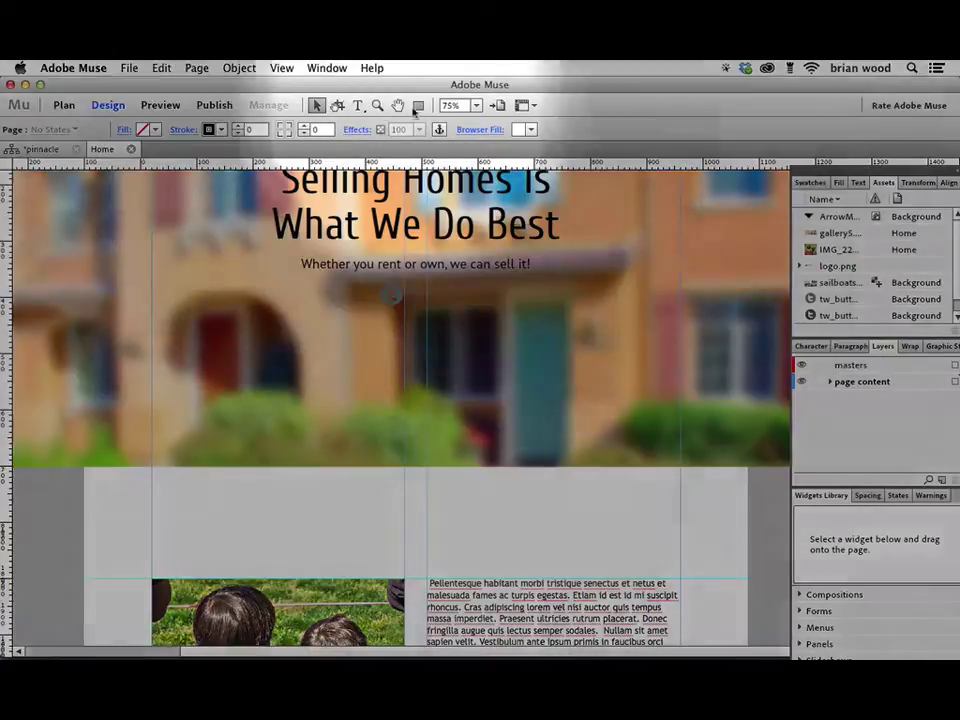
{"action": "left_click", "coordinate": [417, 106]}
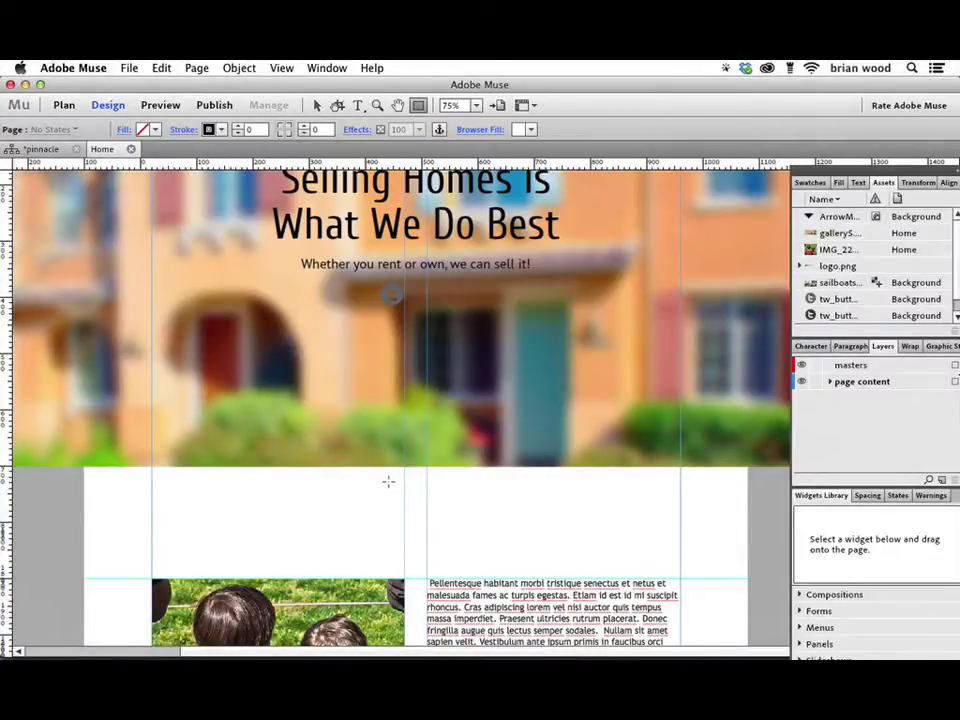
Draw a roughly 59×48 px rectangle below the hero and zoom in on it to 286%
{"action": "left_click_drag", "start_coordinate": [388, 480], "coordinate": [421, 507]}
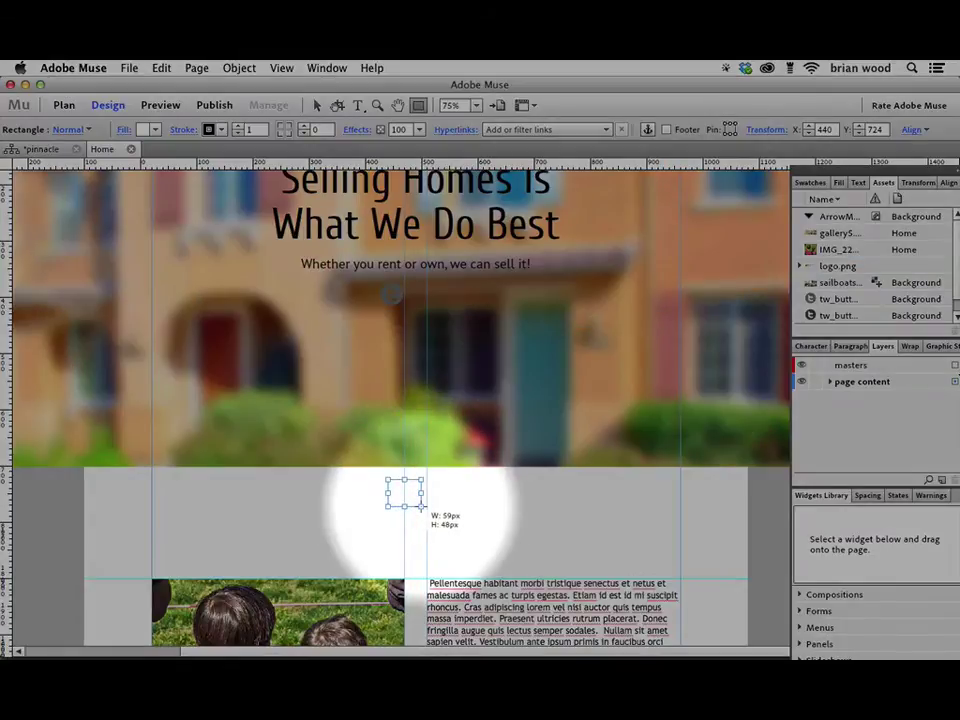
{"action": "left_click_drag", "start_coordinate": [421, 507], "coordinate": [421, 507]}
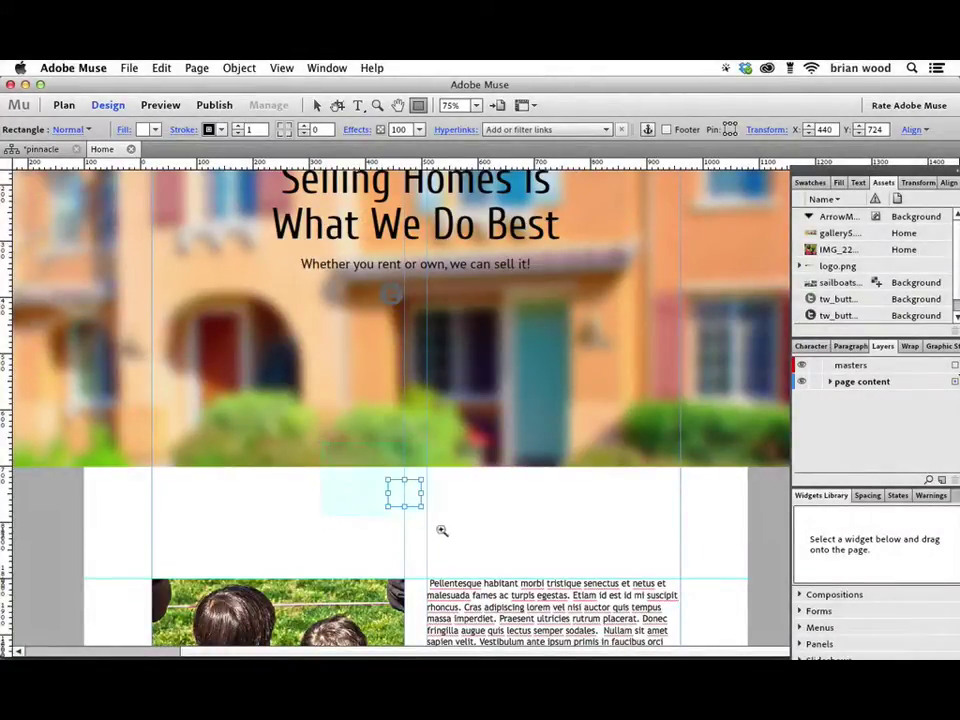
{"action": "left_click_drag", "start_coordinate": [442, 531], "coordinate": [497, 566]}
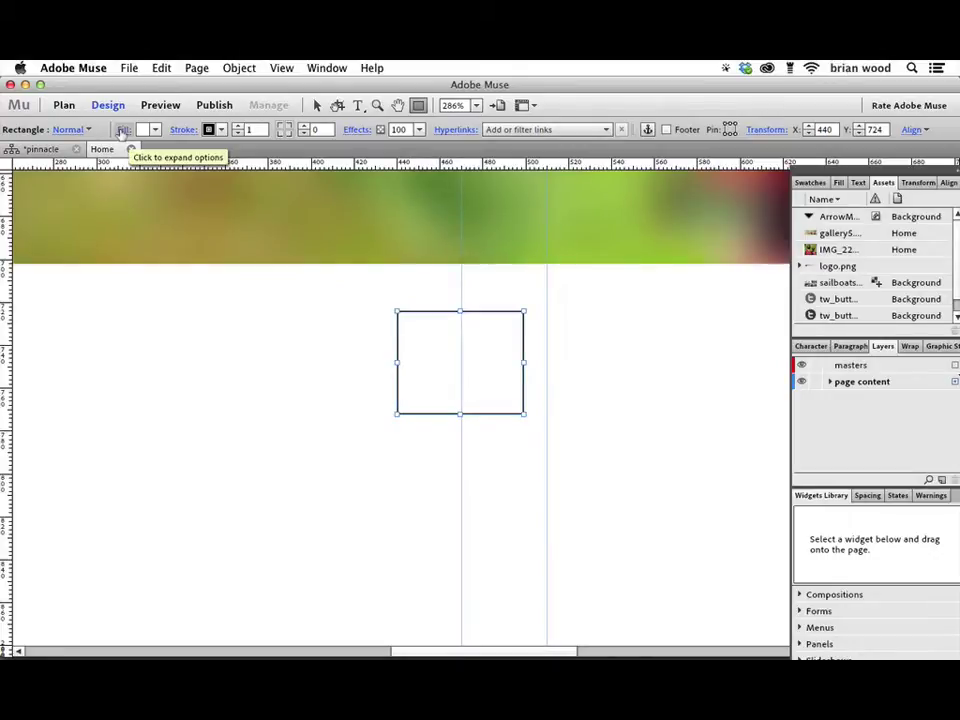
Choose images/fb_bg.psd as the rectangle's fill image
{"action": "left_click", "coordinate": [121, 131]}
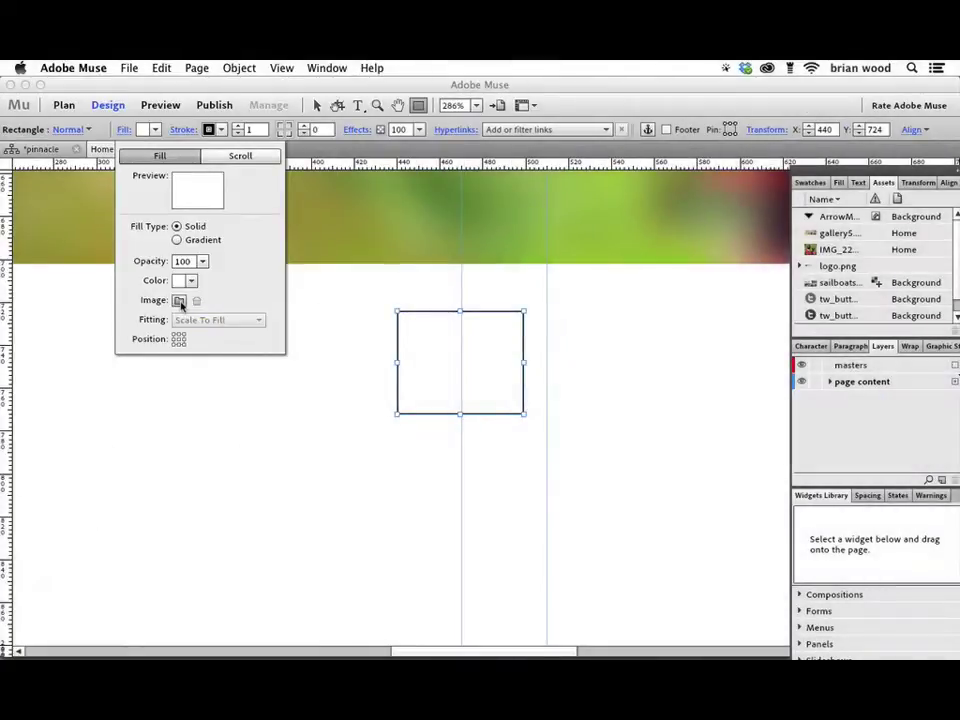
{"action": "left_click", "coordinate": [181, 302]}
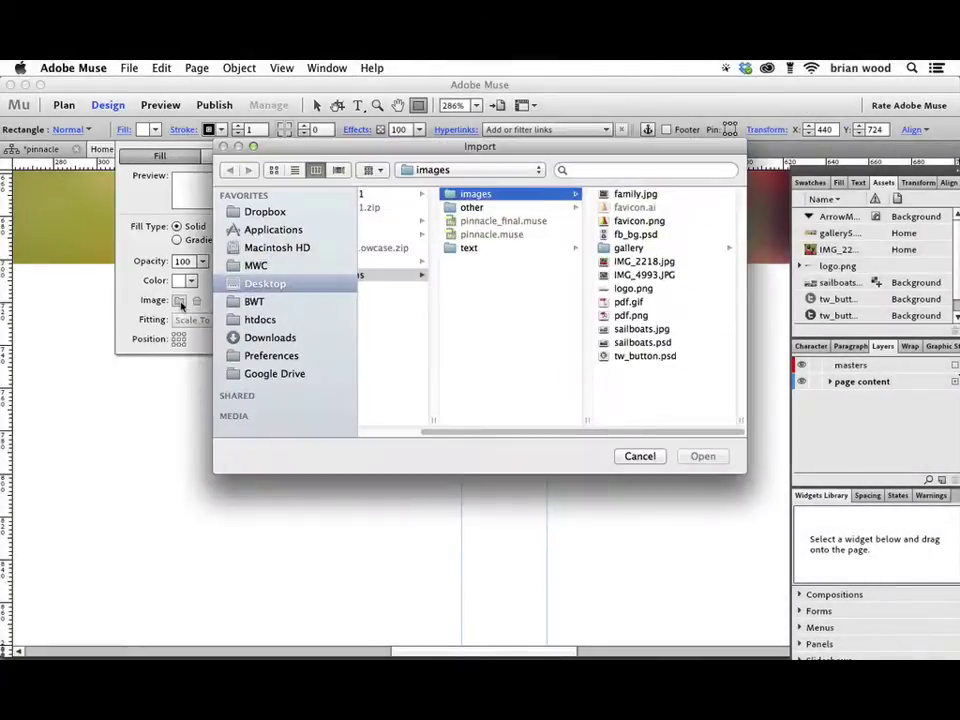
{"action": "left_click", "coordinate": [612, 234]}
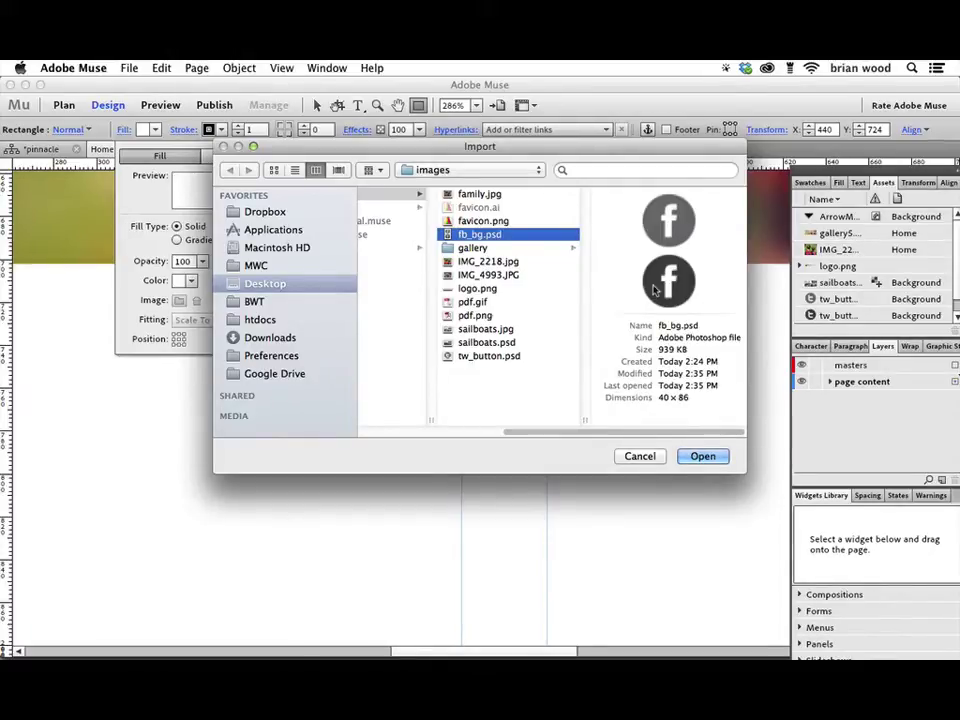
Place fb_bg.psd as the rectangle's fill, centred in the frame
{"action": "left_click", "coordinate": [705, 457]}
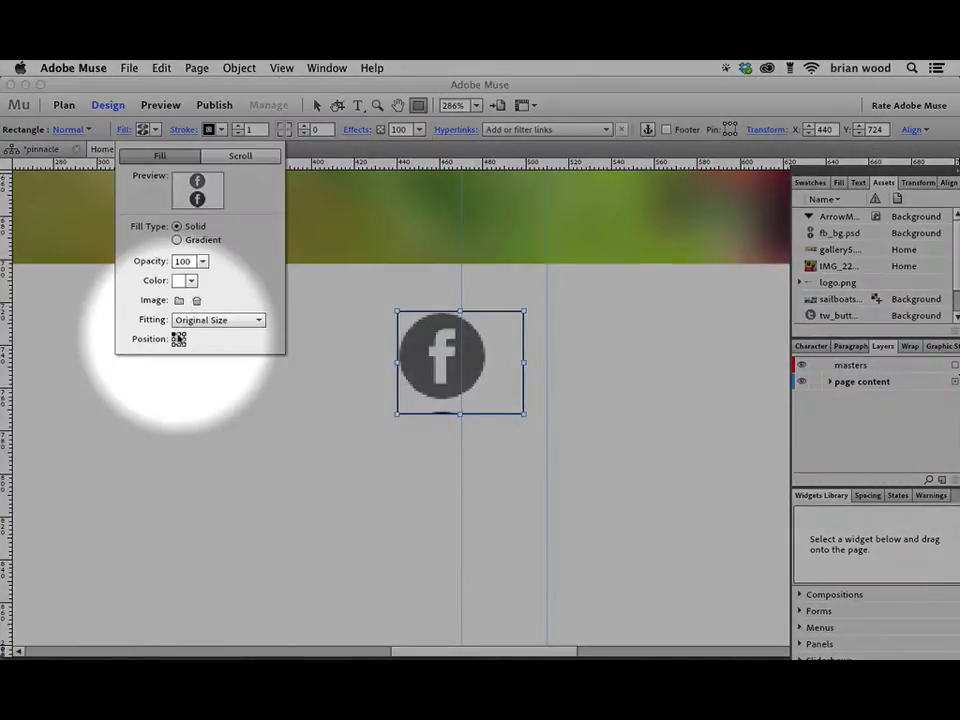
{"action": "left_click", "coordinate": [179, 339]}
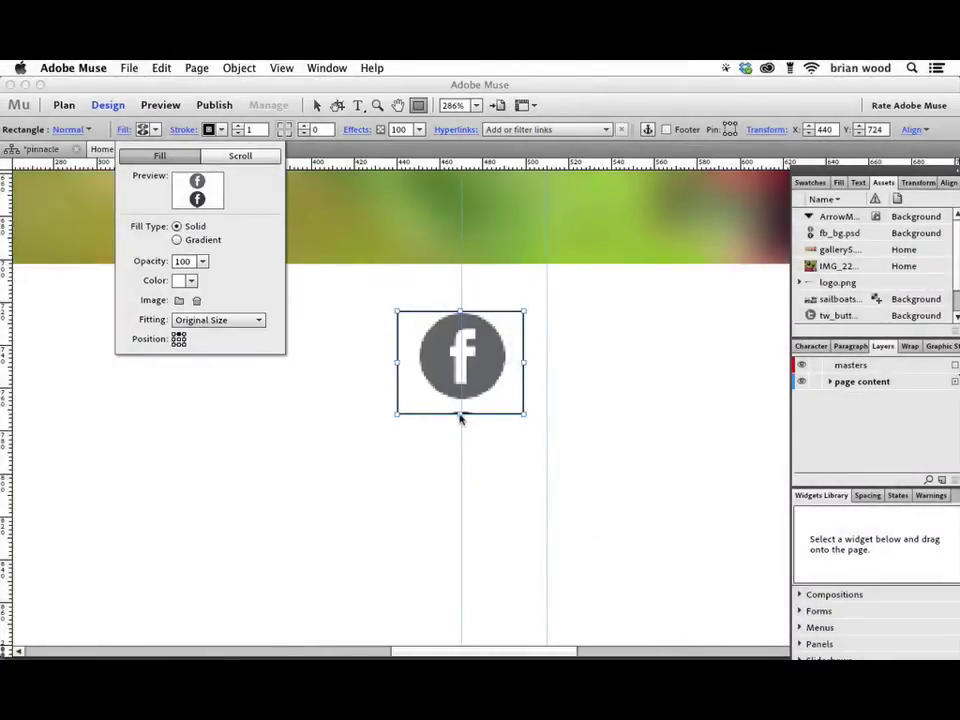
{"action": "left_click", "coordinate": [461, 416]}
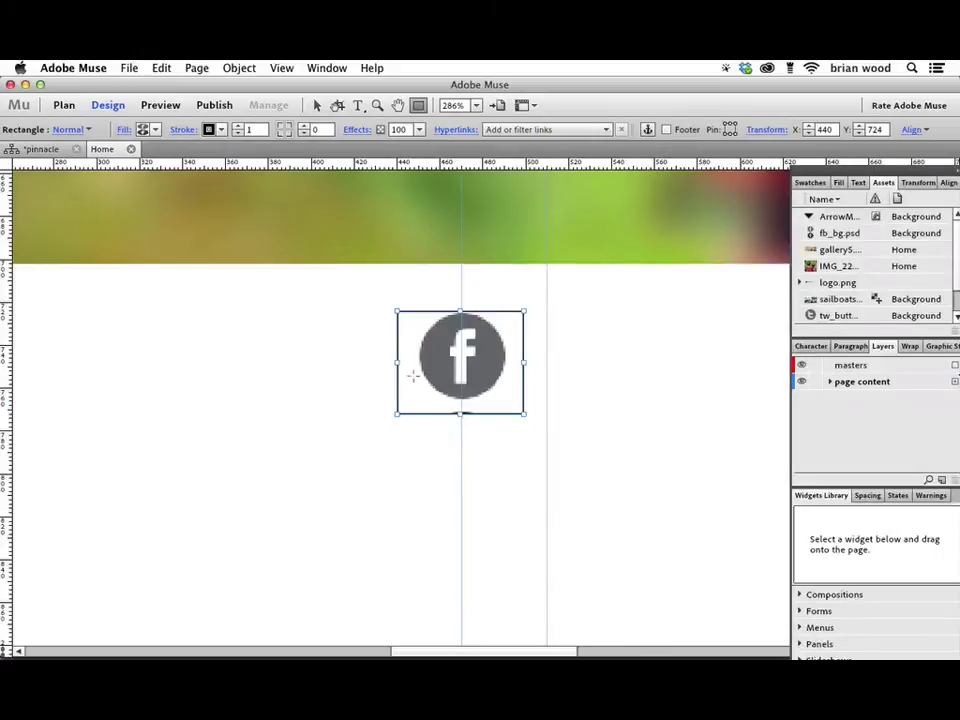
Trim the frame's left and bottom edges to about 46 × 44 px around the icon
{"action": "key", "text": "v"}
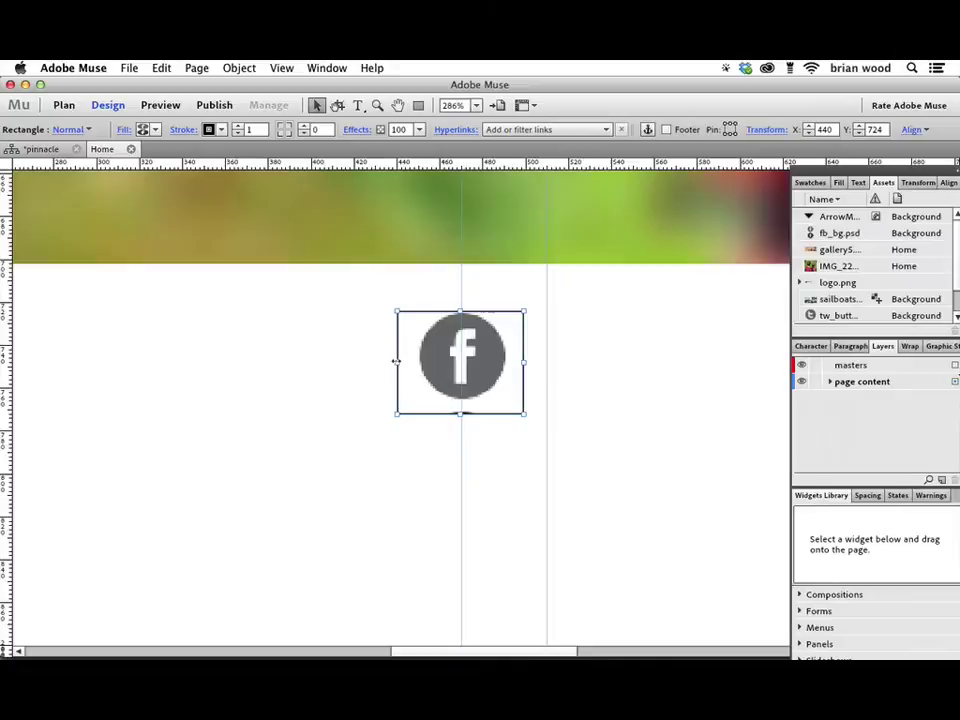
{"action": "left_click_drag", "start_coordinate": [398, 362], "coordinate": [424, 362]}
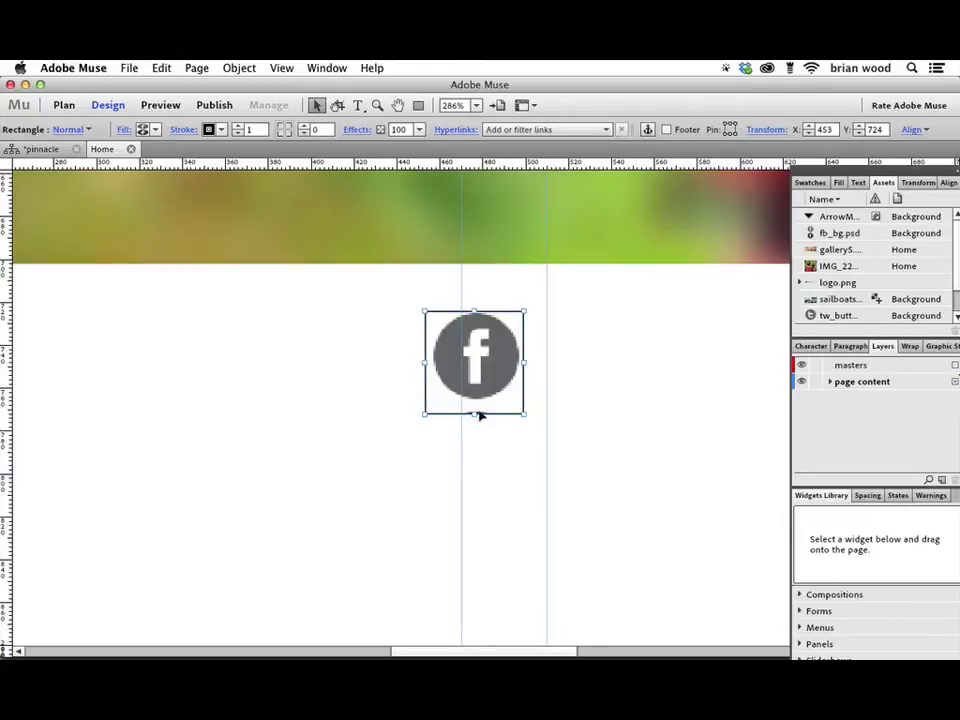
{"action": "left_click_drag", "start_coordinate": [475, 412], "coordinate": [476, 400]}
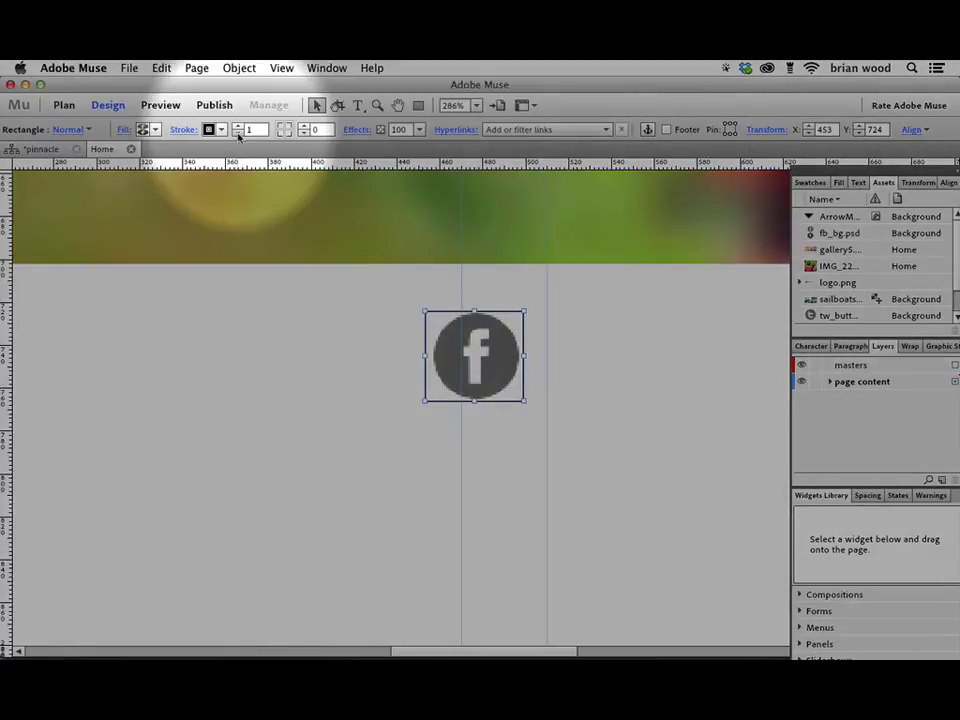
Set the frame's stroke weight to 0 and switch to the Rollover state
{"action": "left_click", "coordinate": [238, 133]}
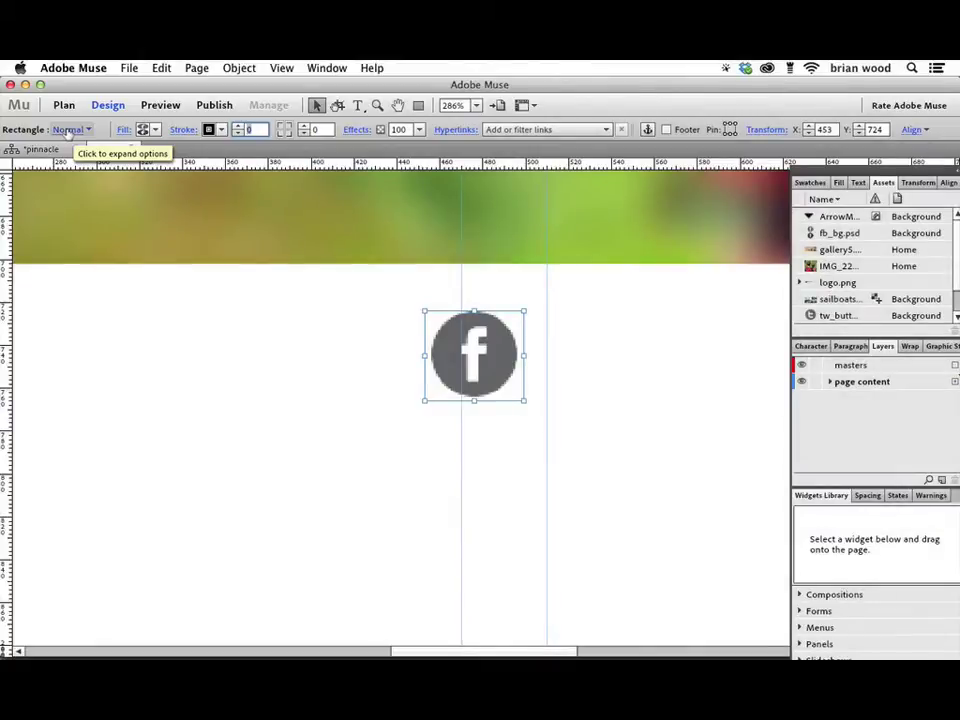
{"action": "left_click", "coordinate": [68, 130]}
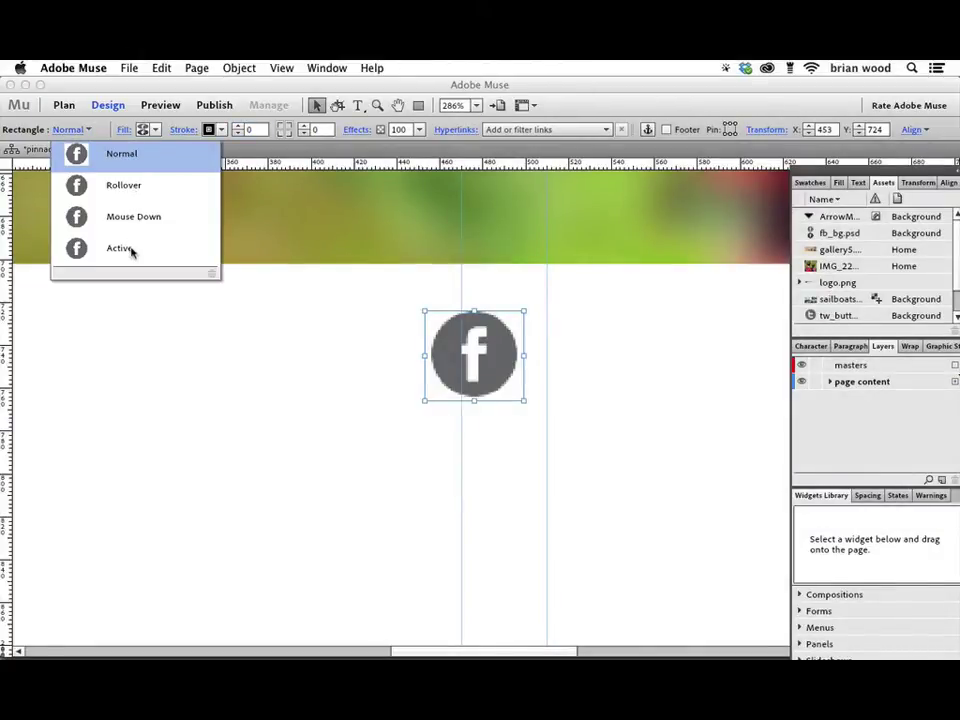
{"action": "left_click", "coordinate": [121, 187]}
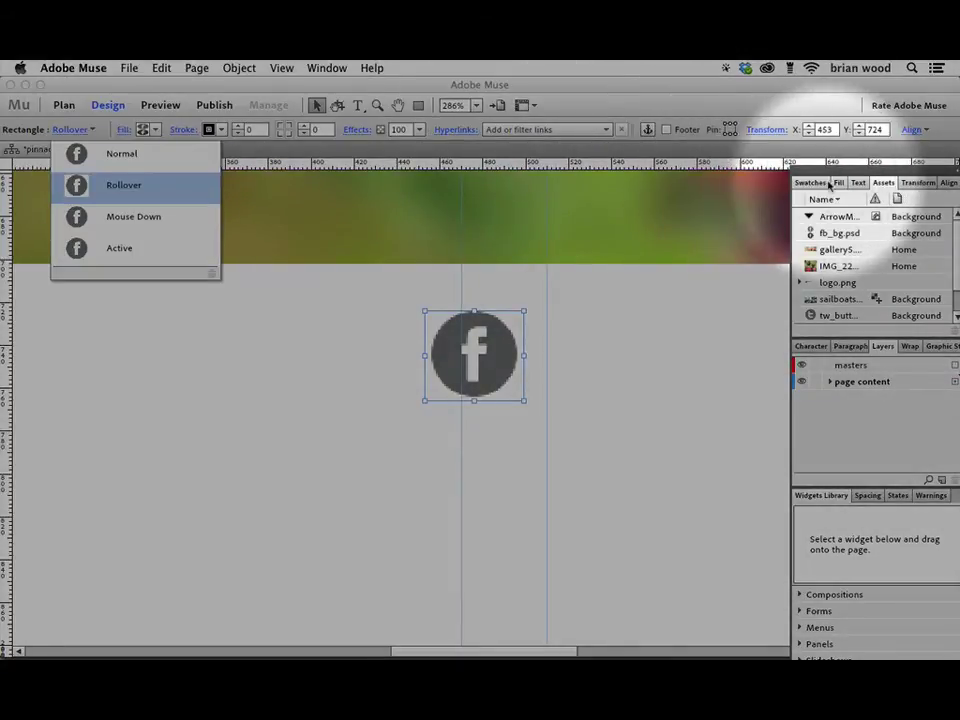
Show the Rollover fill settings and trim the frame to about 46 × 41 px
{"action": "left_click", "coordinate": [840, 183]}
{"action": "left_click", "coordinate": [839, 183]}
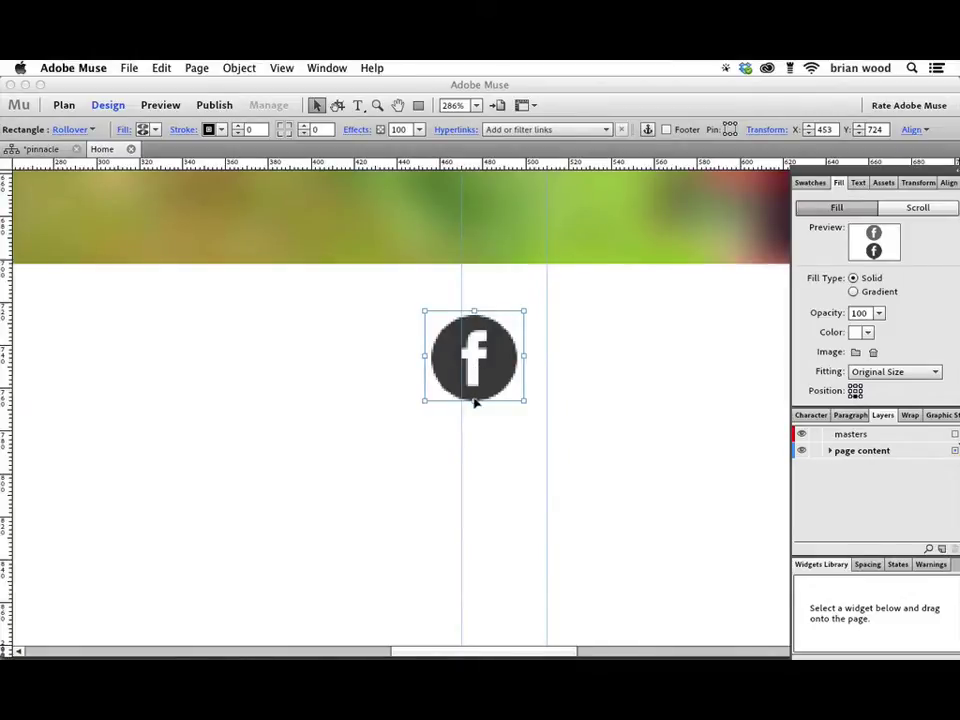
{"action": "key", "text": "Tab"}
{"action": "key", "text": "Tab"}
{"action": "left_click_drag", "start_coordinate": [473, 400], "coordinate": [469, 396]}
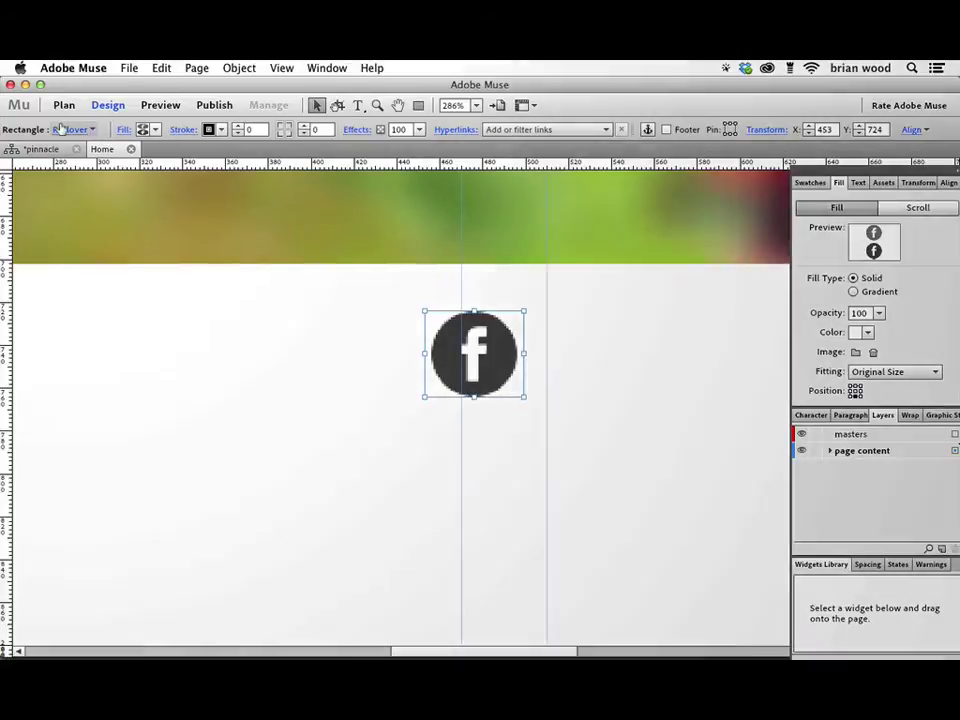
Toggle between the Normal and Rollover states to compare the grey and darker icons
{"action": "left_click", "coordinate": [62, 129]}
{"action": "left_click", "coordinate": [124, 156]}
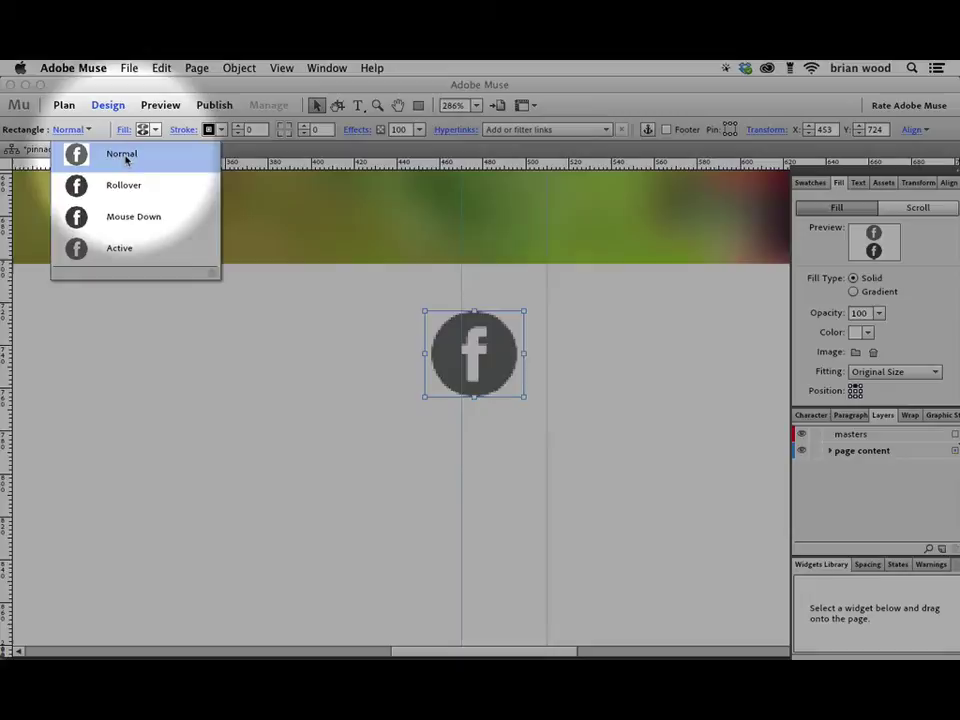
{"action": "left_click", "coordinate": [122, 186]}
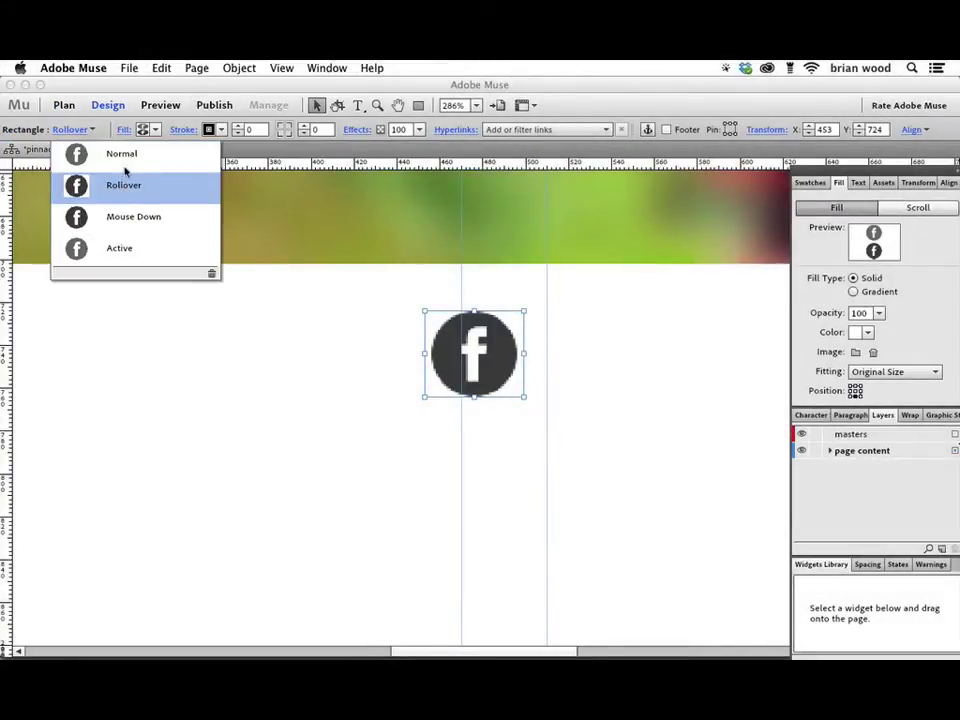
{"action": "left_click", "coordinate": [124, 158]}
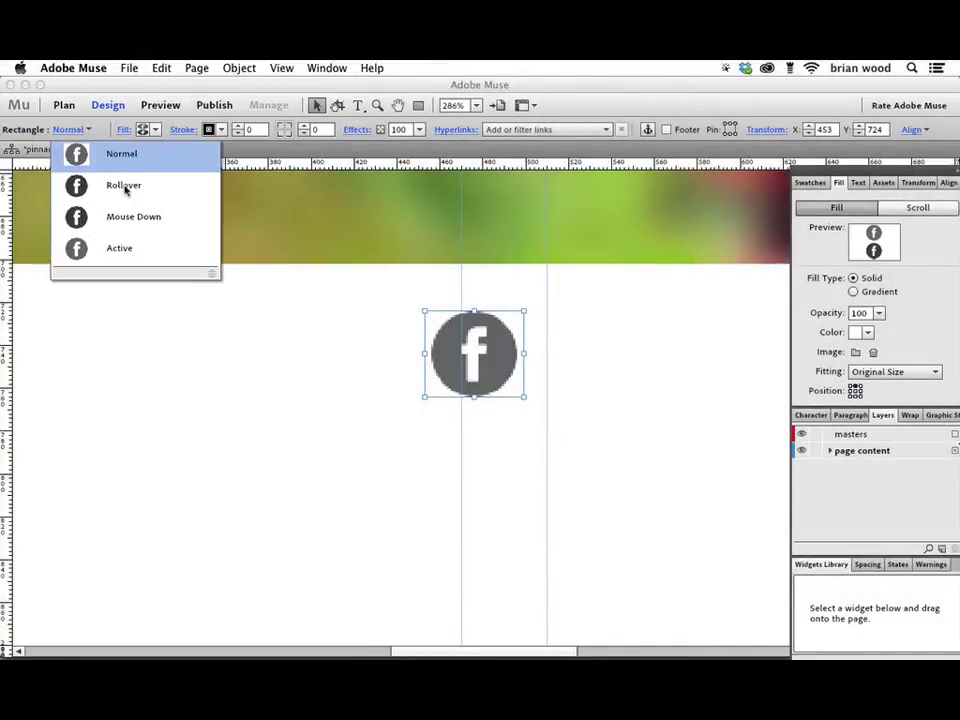
{"action": "left_click", "coordinate": [125, 188]}
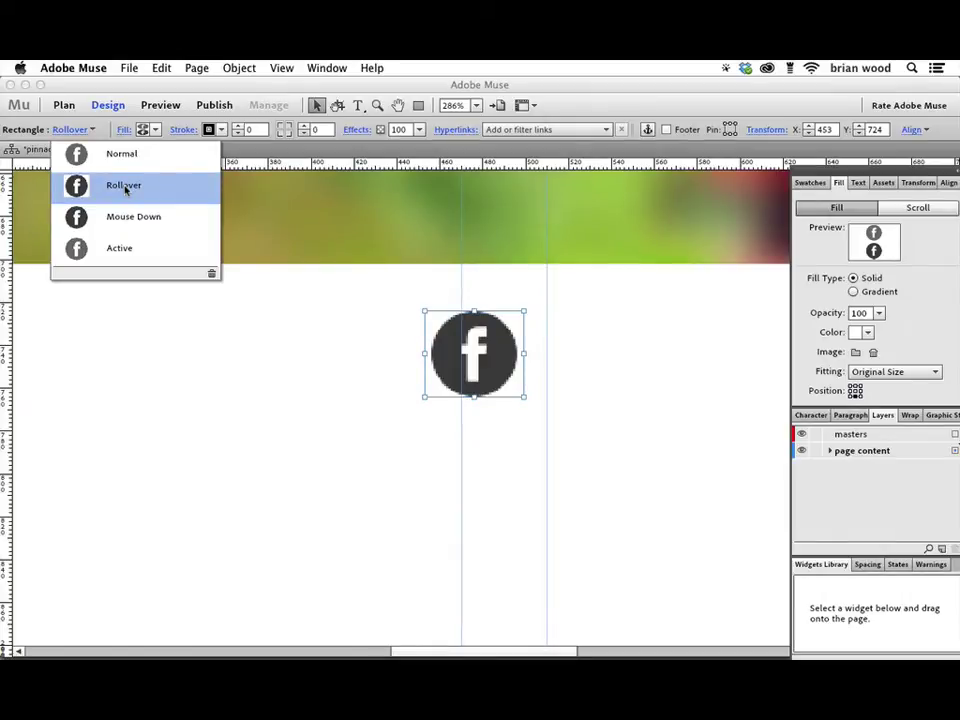
{"action": "left_click", "coordinate": [135, 160]}
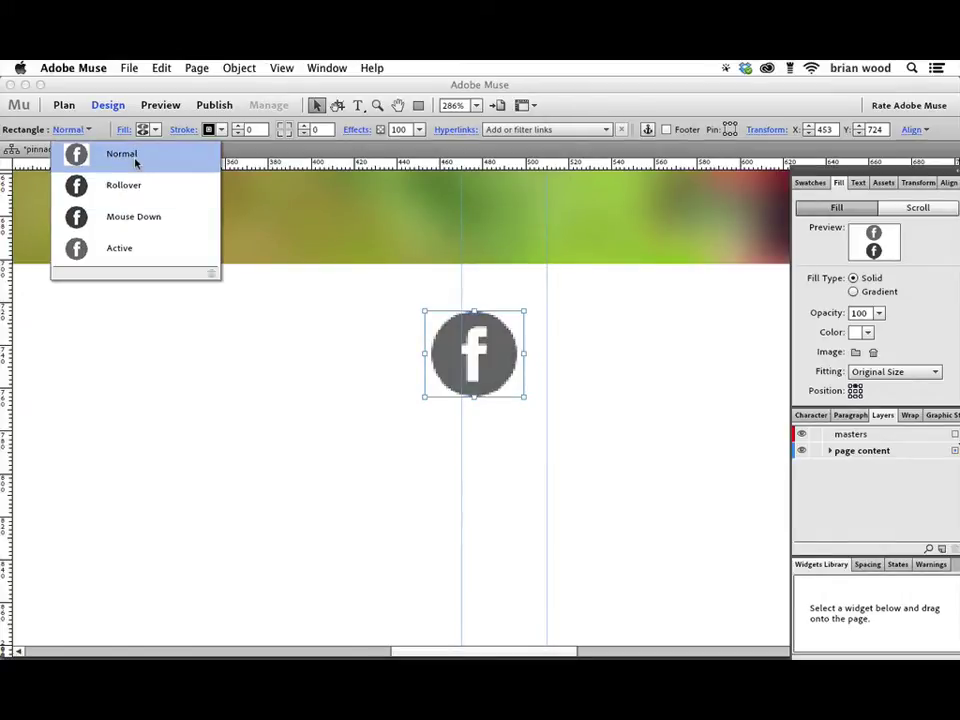
{"action": "left_click", "coordinate": [135, 188]}
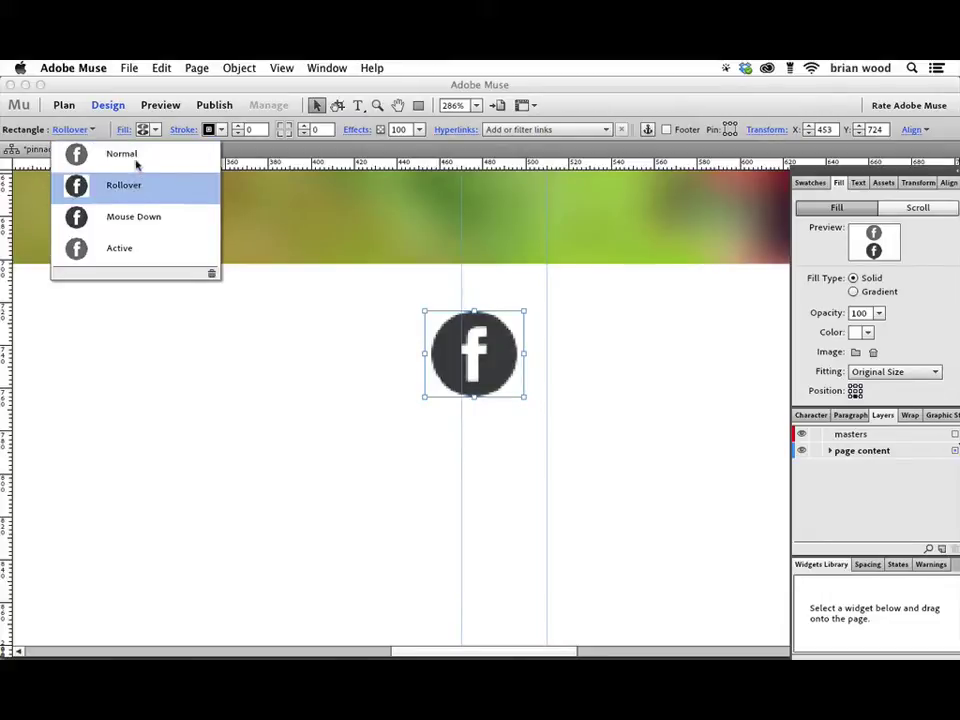
{"action": "left_click", "coordinate": [135, 158]}
{"action": "left_click", "coordinate": [131, 190]}
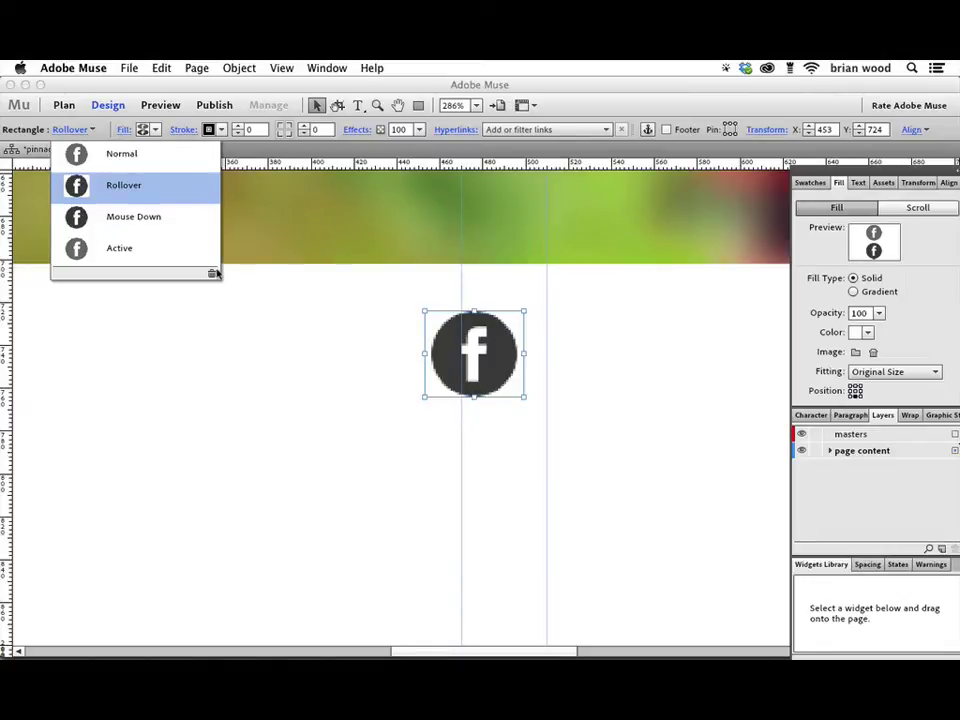
Switch the button to its Active state and zoom out
{"action": "left_click", "coordinate": [155, 219]}
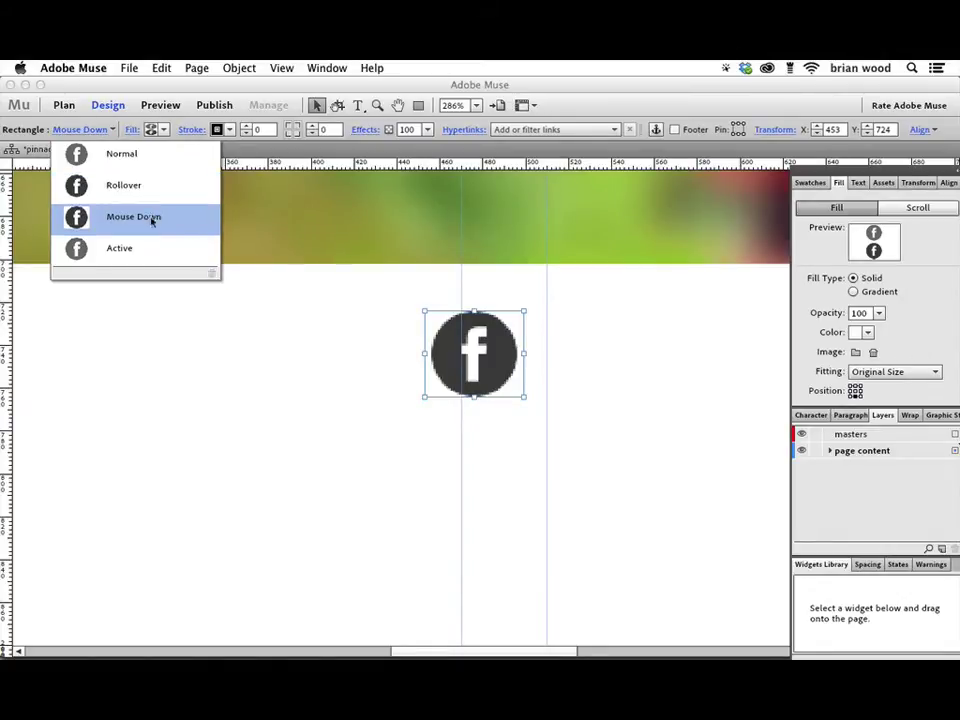
{"action": "left_click", "coordinate": [141, 245]}
{"action": "left_click", "coordinate": [331, 307]}
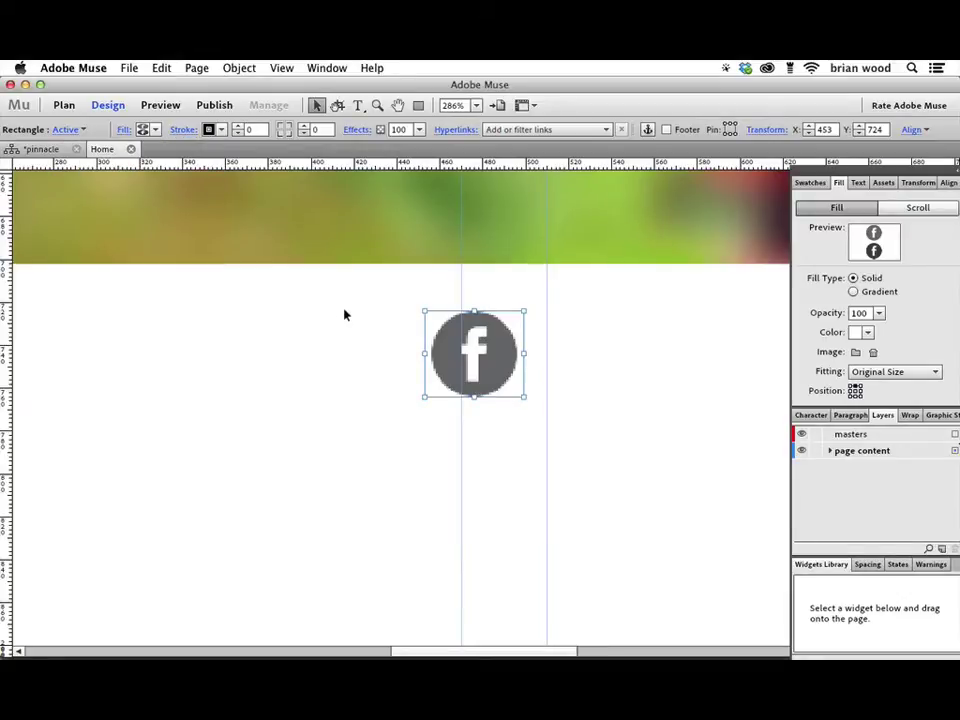
{"action": "key", "text": "super+minus"}
{"action": "key", "text": "super+minus"}
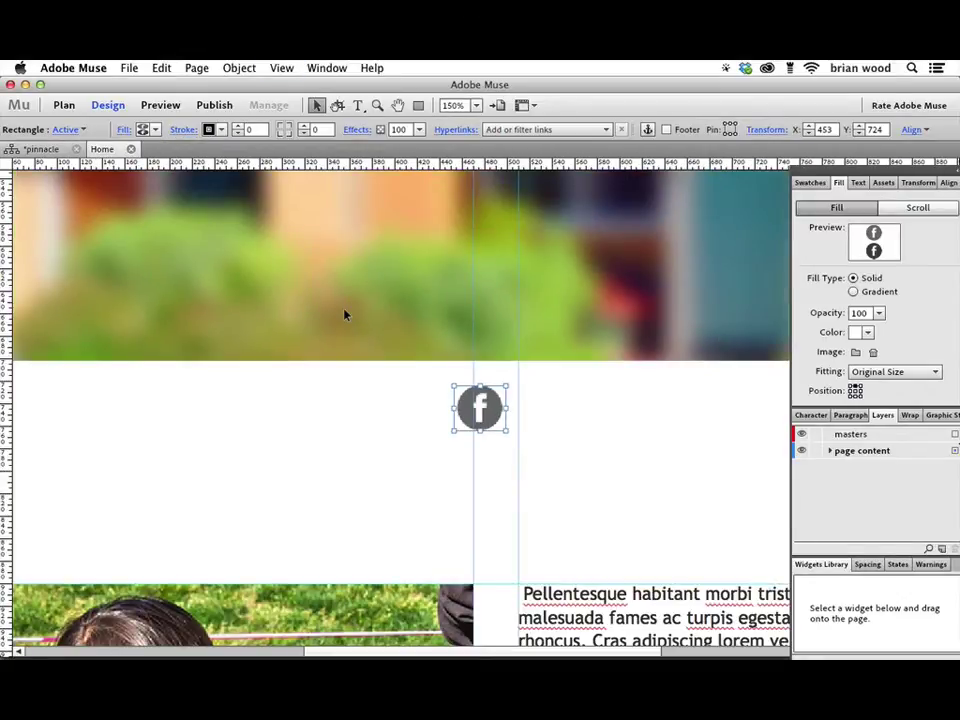
Move the Facebook icon up onto the header photo beside the Twitter icon
{"action": "scroll", "coordinate": [345, 315], "scroll_direction": "up", "scroll_amount": 5}
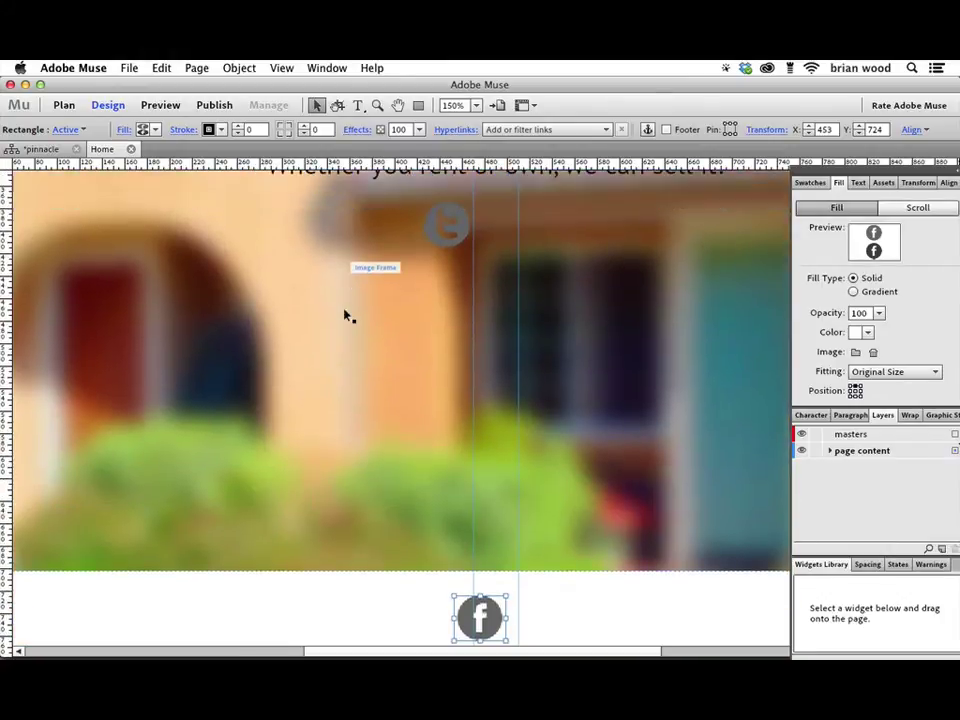
{"action": "left_click_drag", "start_coordinate": [492, 614], "coordinate": [548, 226]}
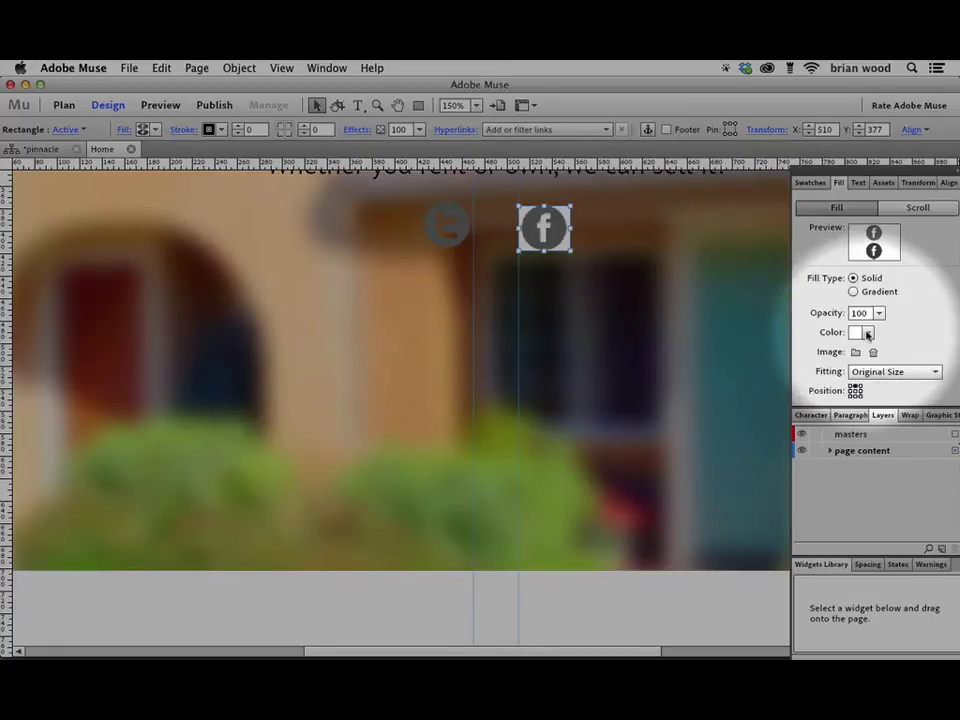
Set the fill Color to None in both the Active and Normal states
{"action": "left_click", "coordinate": [867, 334]}
{"action": "left_click", "coordinate": [675, 378]}
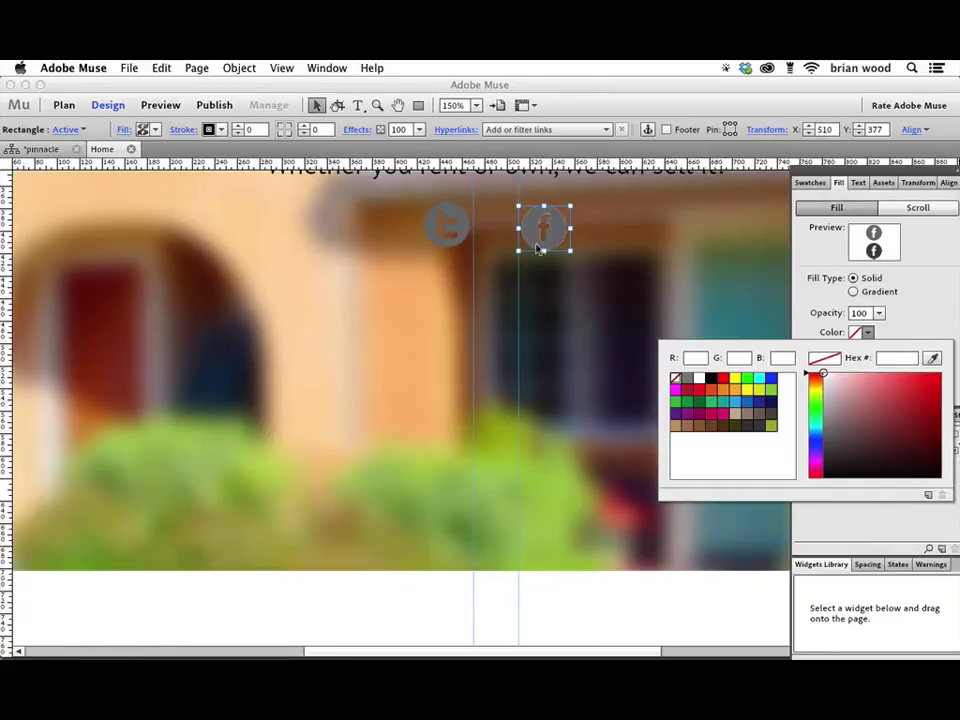
{"action": "left_click", "coordinate": [68, 129]}
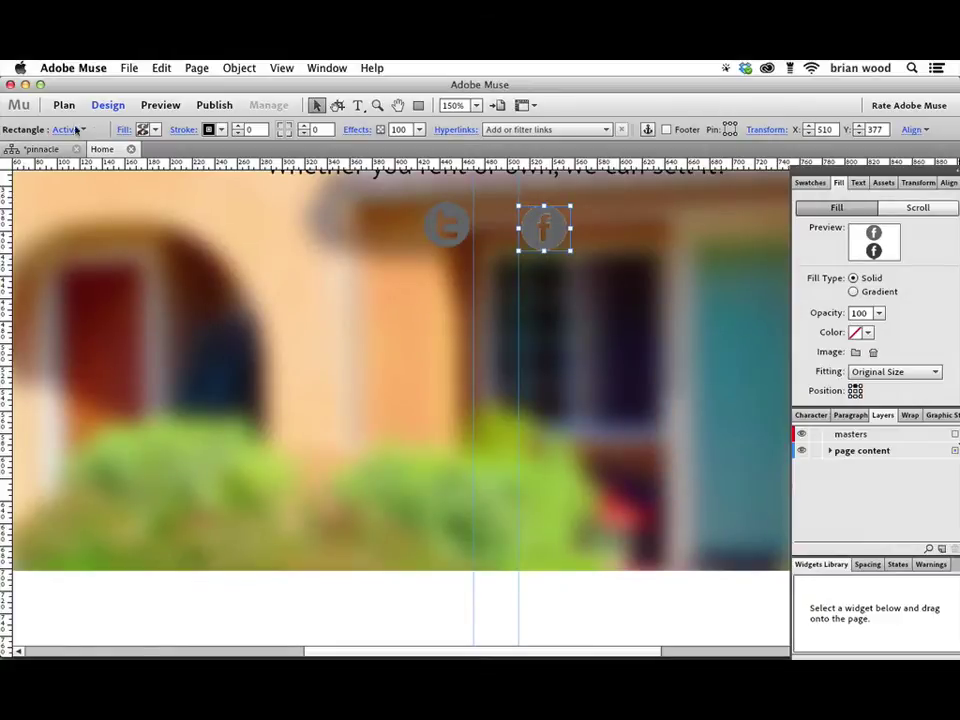
{"action": "left_click", "coordinate": [68, 129]}
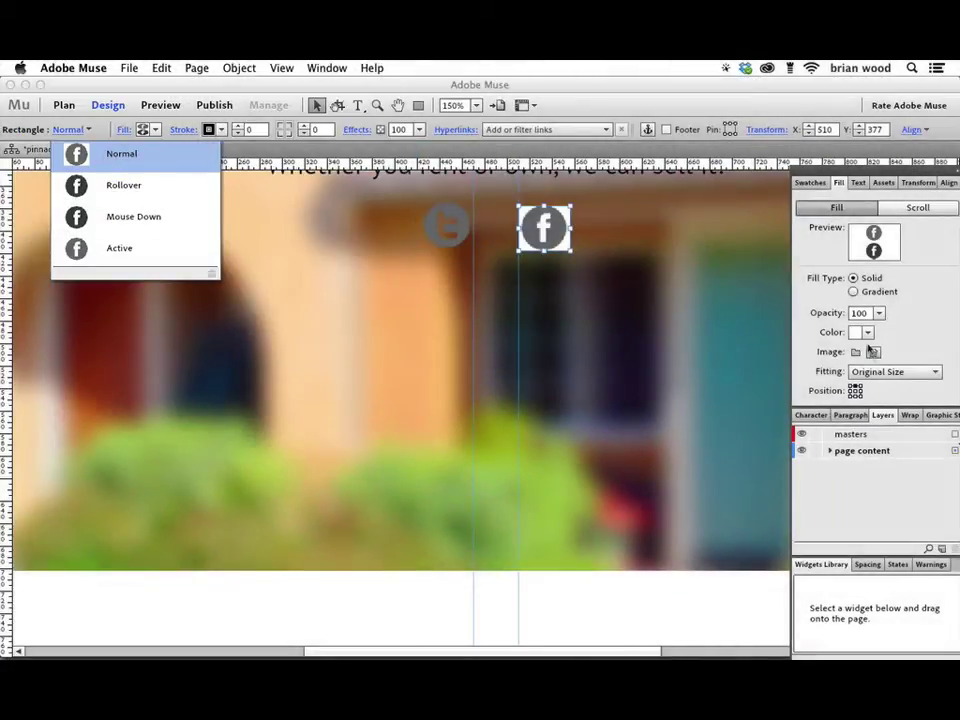
{"action": "left_click", "coordinate": [868, 349]}
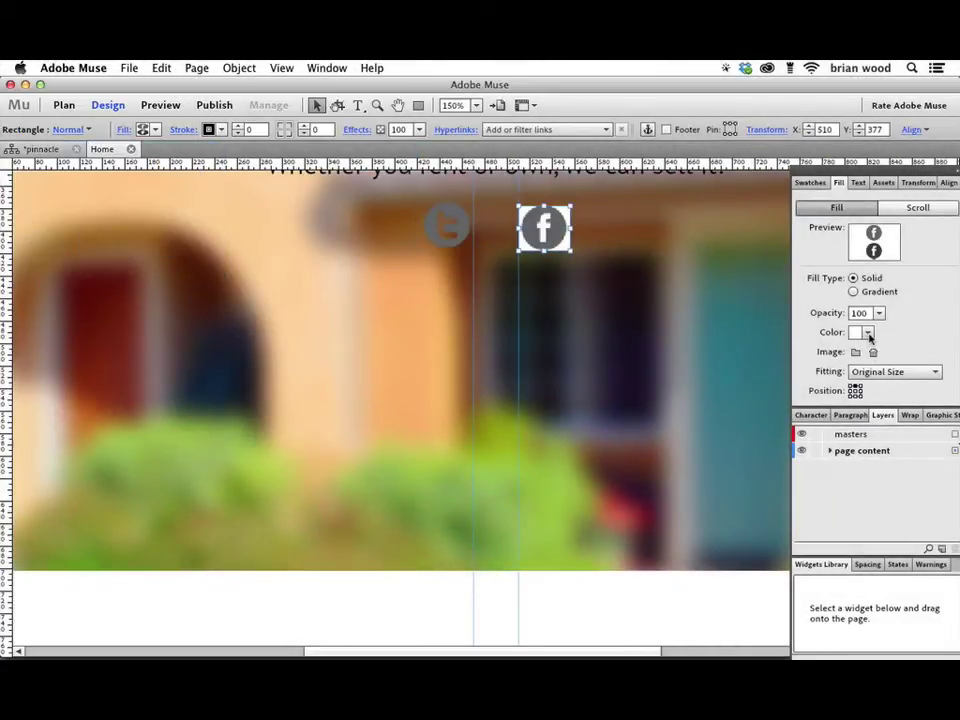
{"action": "left_click", "coordinate": [866, 332]}
{"action": "left_click", "coordinate": [676, 378]}
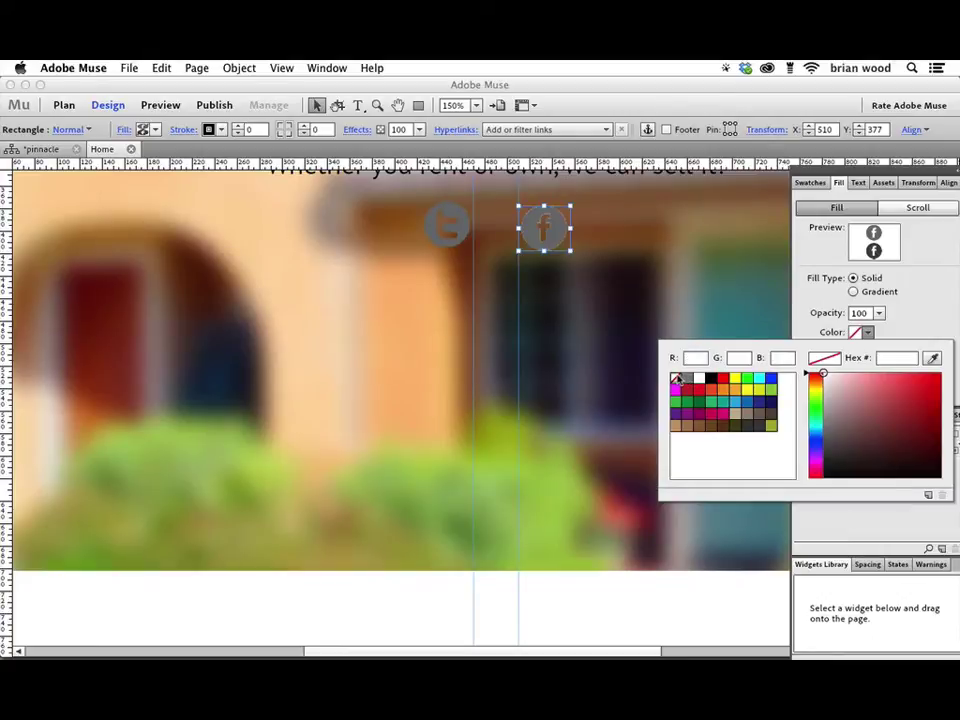
Check the Rollover, Mouse Down and Active states, then reselect the Facebook icon
{"action": "left_click", "coordinate": [74, 134]}
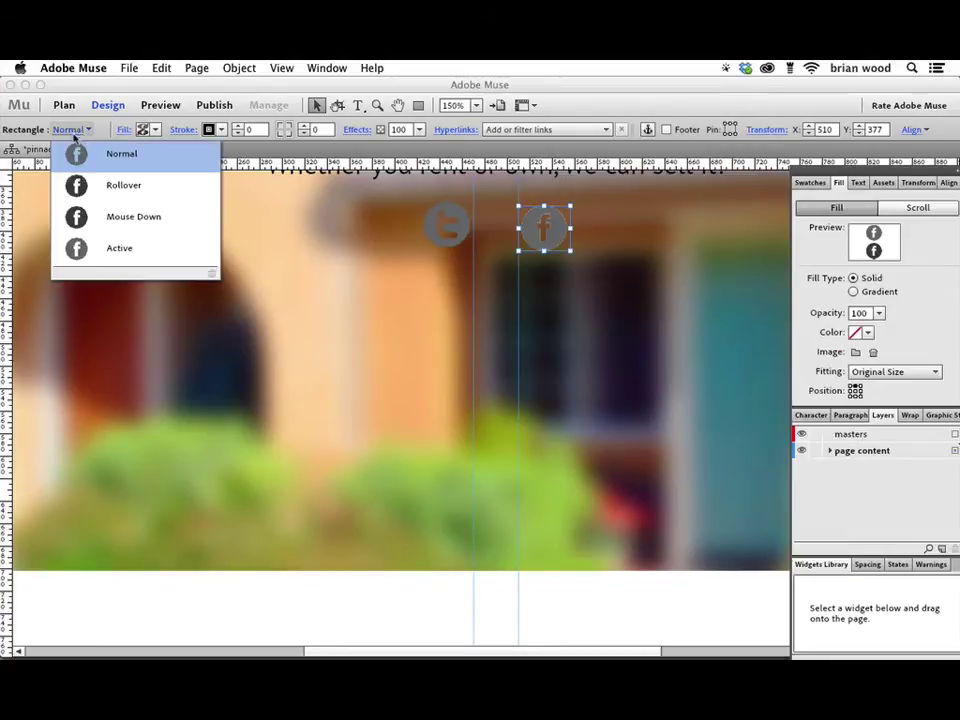
{"action": "left_click", "coordinate": [100, 184]}
{"action": "left_click", "coordinate": [119, 218]}
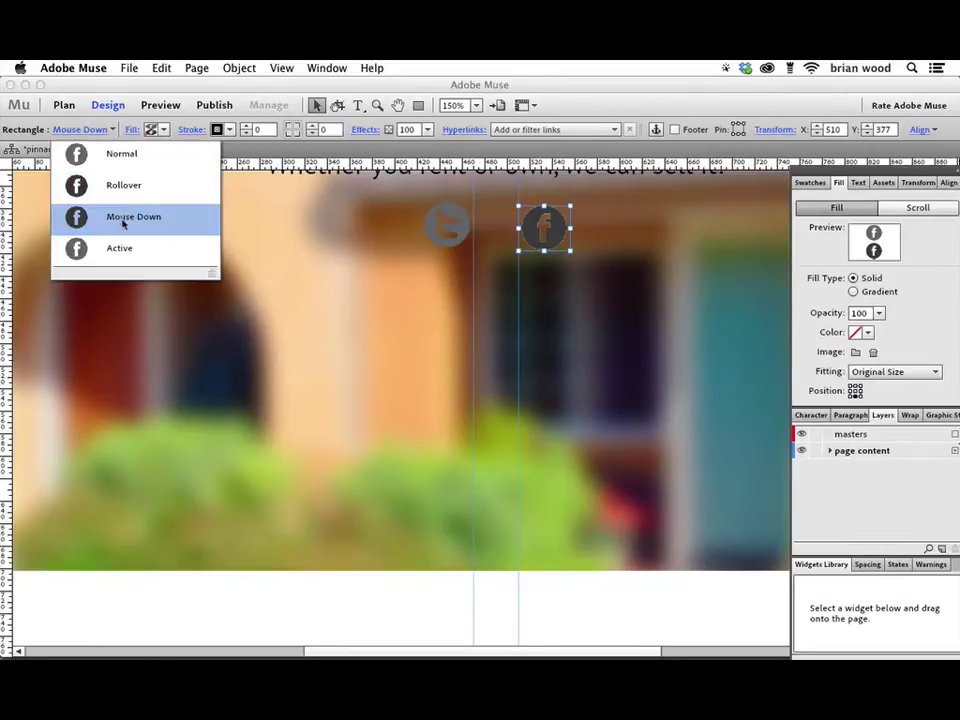
{"action": "left_click", "coordinate": [134, 258]}
{"action": "left_click", "coordinate": [300, 640]}
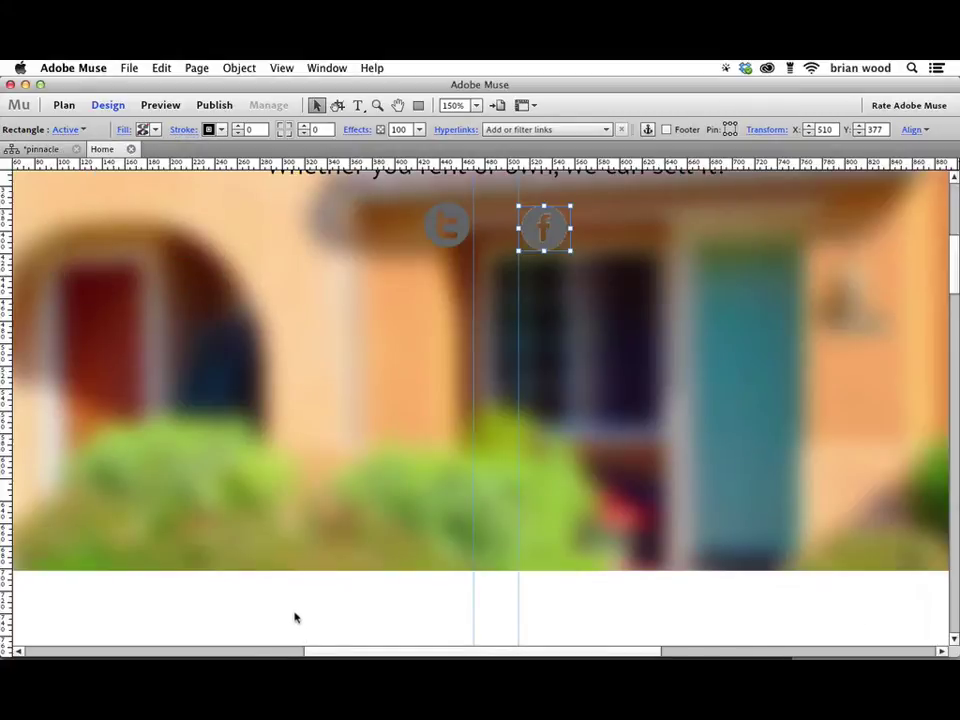
{"action": "left_click", "coordinate": [291, 497]}
{"action": "left_click", "coordinate": [543, 236]}
Close the gap between the Facebook and Twitter icons
{"action": "left_click_drag", "start_coordinate": [546, 230], "coordinate": [528, 232]}
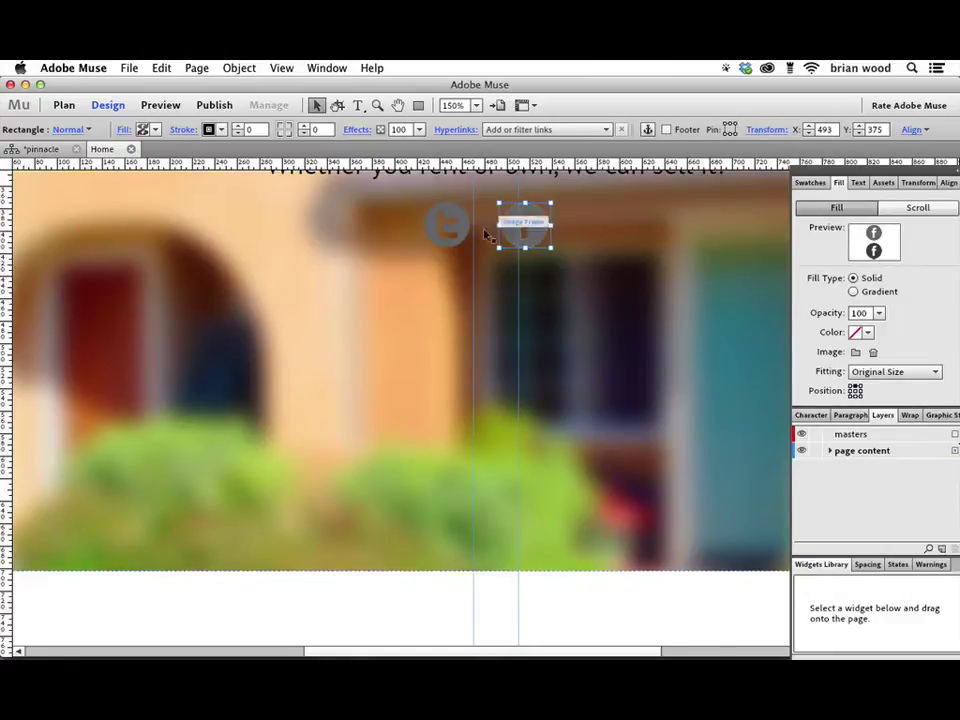
{"action": "left_click", "coordinate": [455, 230]}
{"action": "left_click_drag", "start_coordinate": [465, 236], "coordinate": [473, 237]}
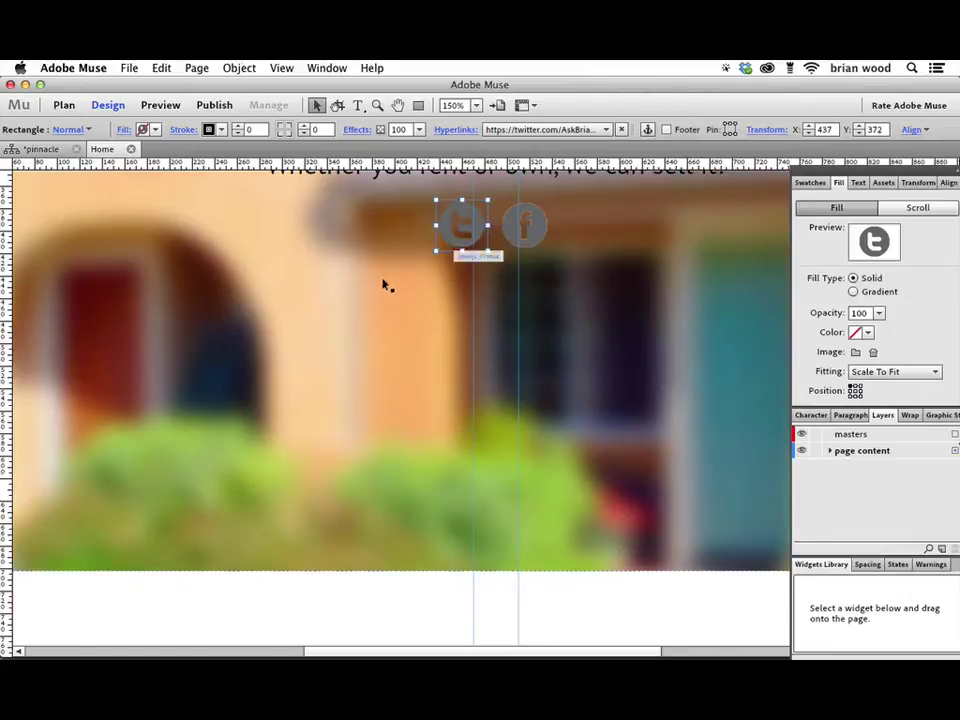
Link the Facebook icon to the Facebook page URL in the Hyperlinks field
{"action": "left_click", "coordinate": [533, 232]}
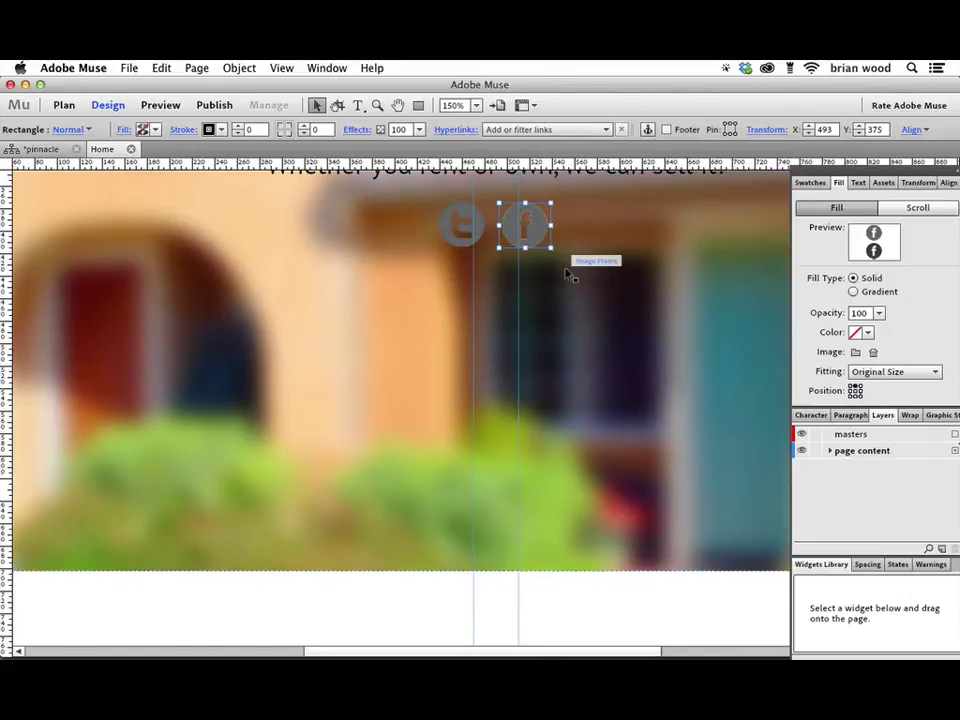
{"action": "left_click", "coordinate": [530, 130]}
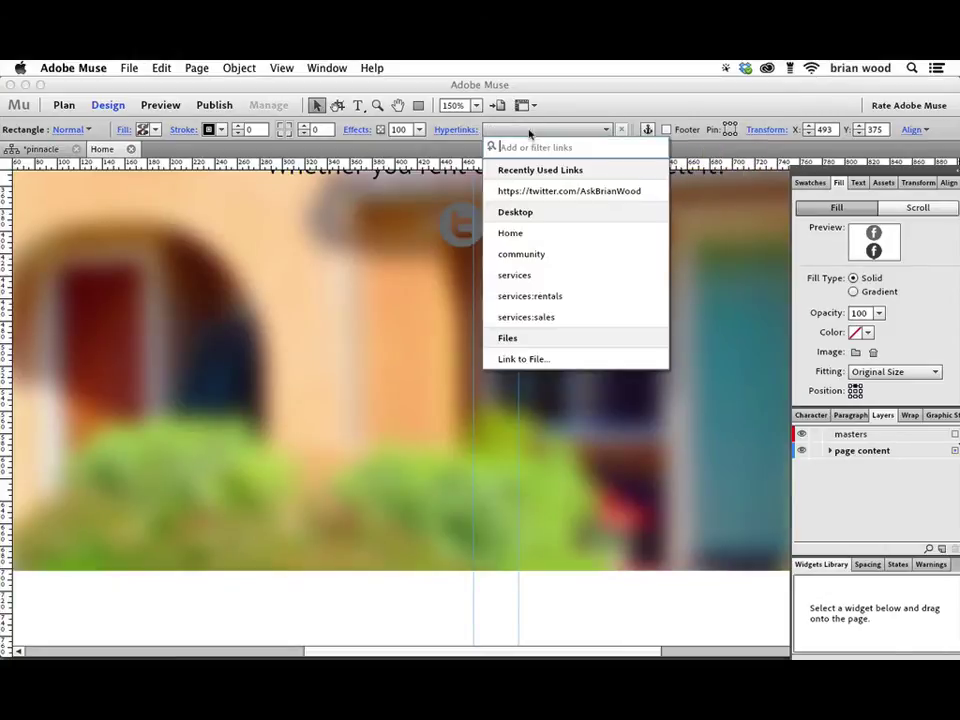
{"action": "type", "text": "http://www.facebook.com/A"}
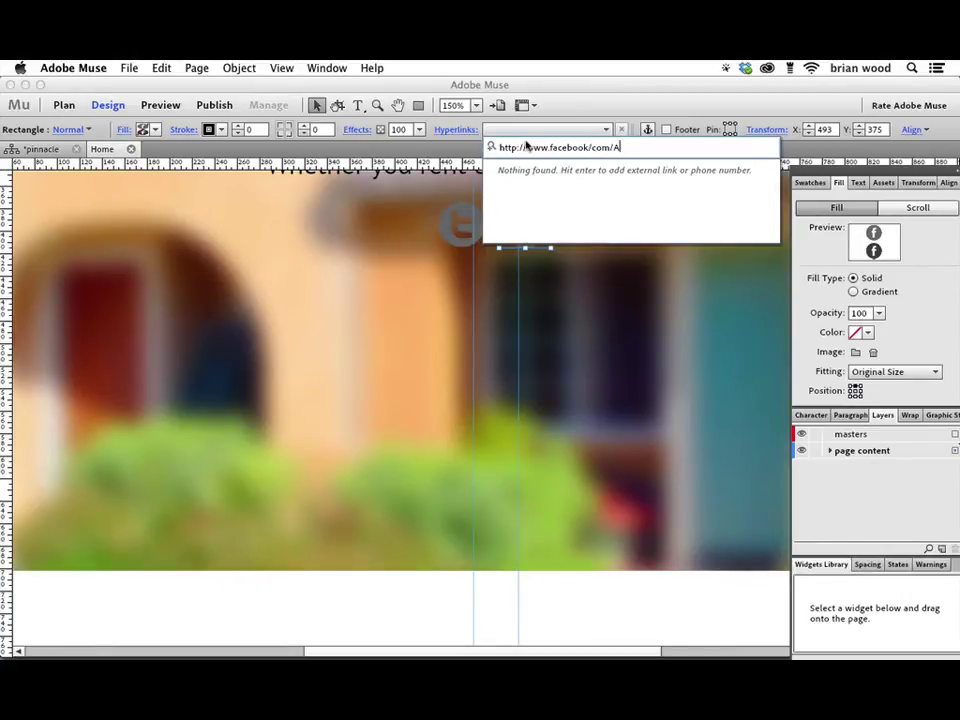
{"action": "type", "text": "ianw"}
{"action": "type", "text": "Wood"}
{"action": "key", "text": "Return"}
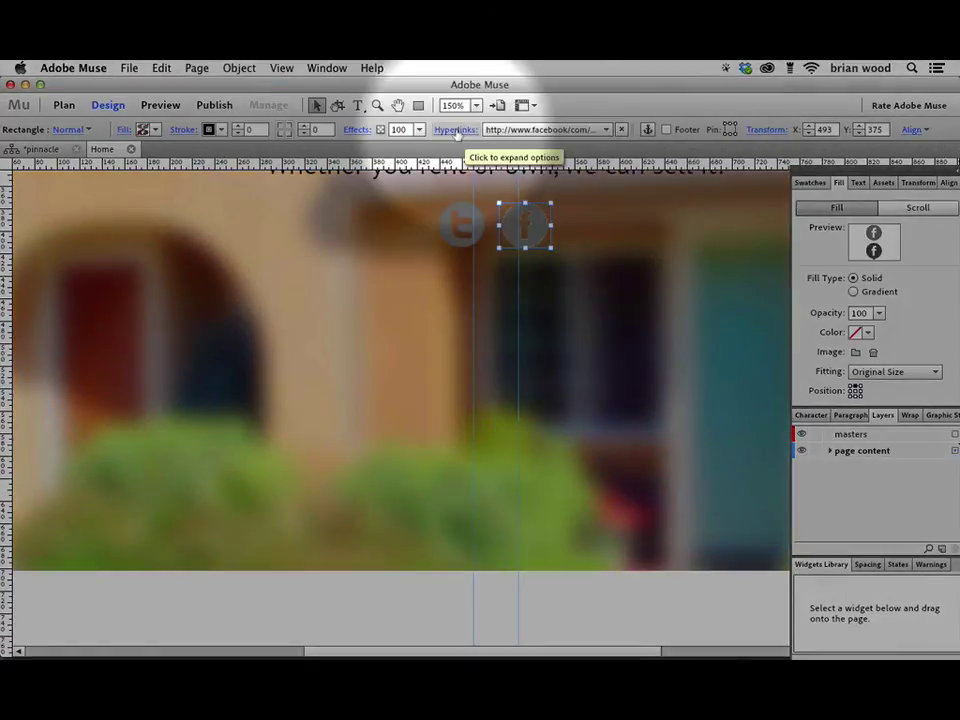
Enable 'Open the link in a new window or tab' for the Facebook icon's hyperlink, then save the site
{"action": "left_click", "coordinate": [456, 133]}
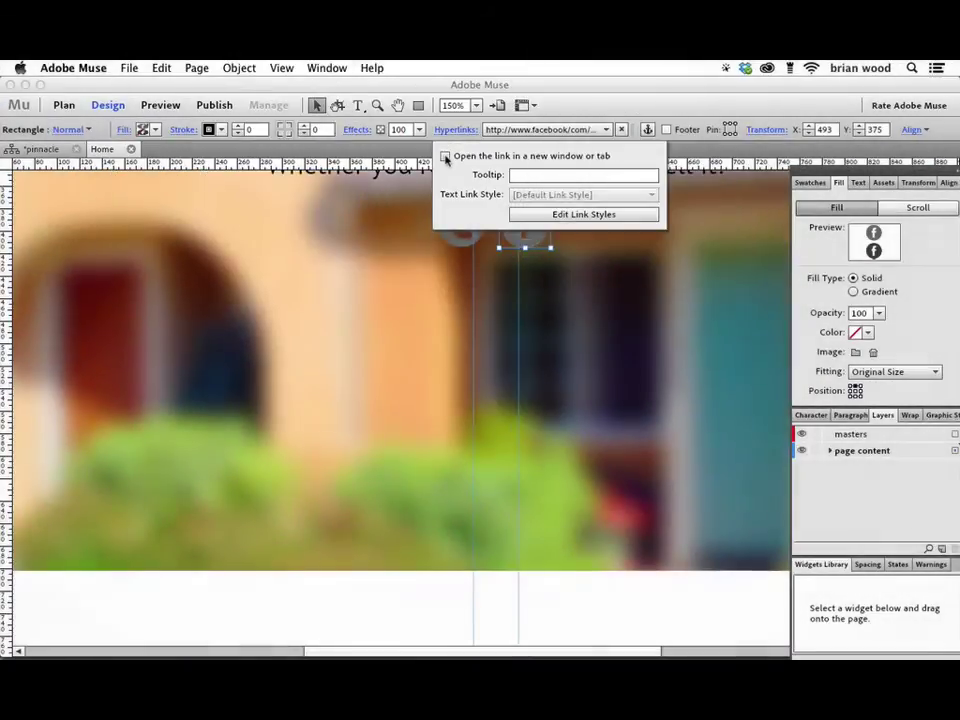
{"action": "left_click", "coordinate": [446, 156]}
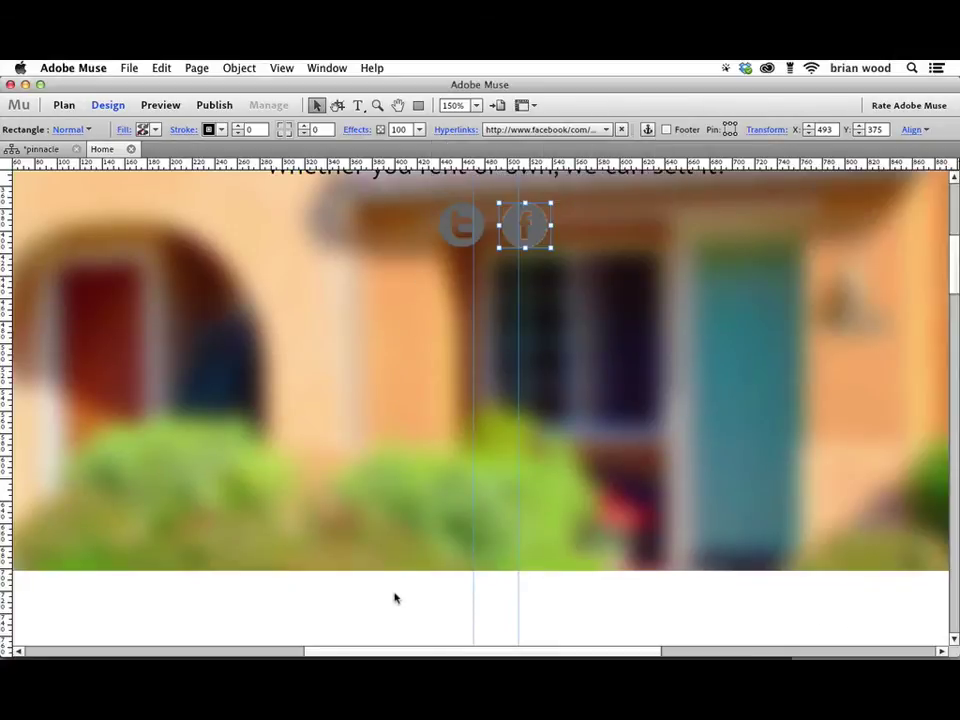
{"action": "left_click", "coordinate": [130, 68]}
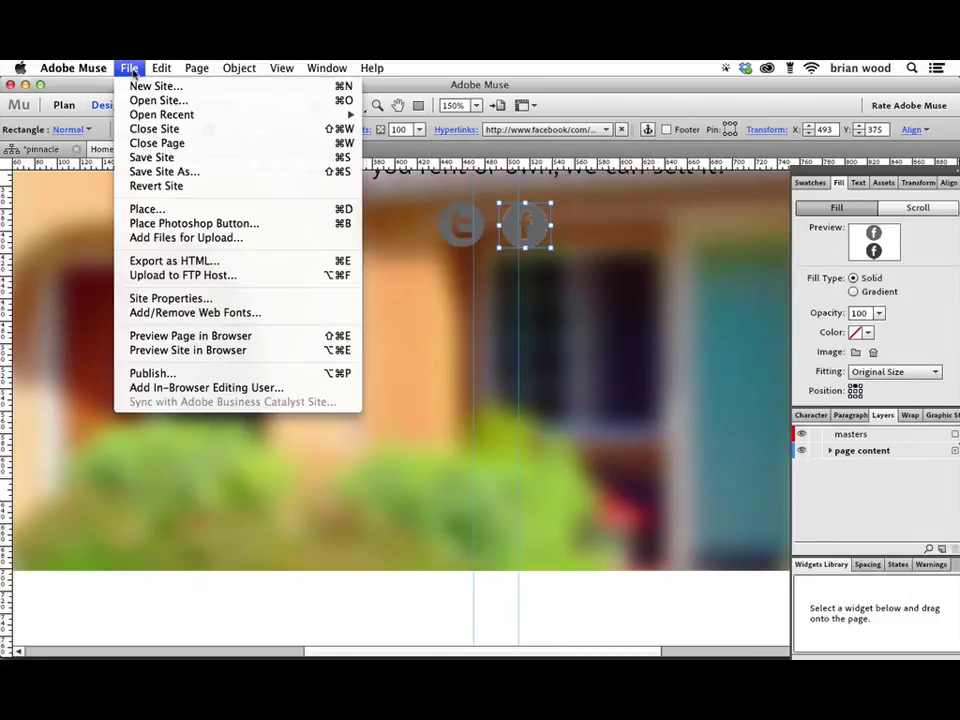
{"action": "left_click", "coordinate": [140, 157]}
{"action": "left_click", "coordinate": [131, 68]}
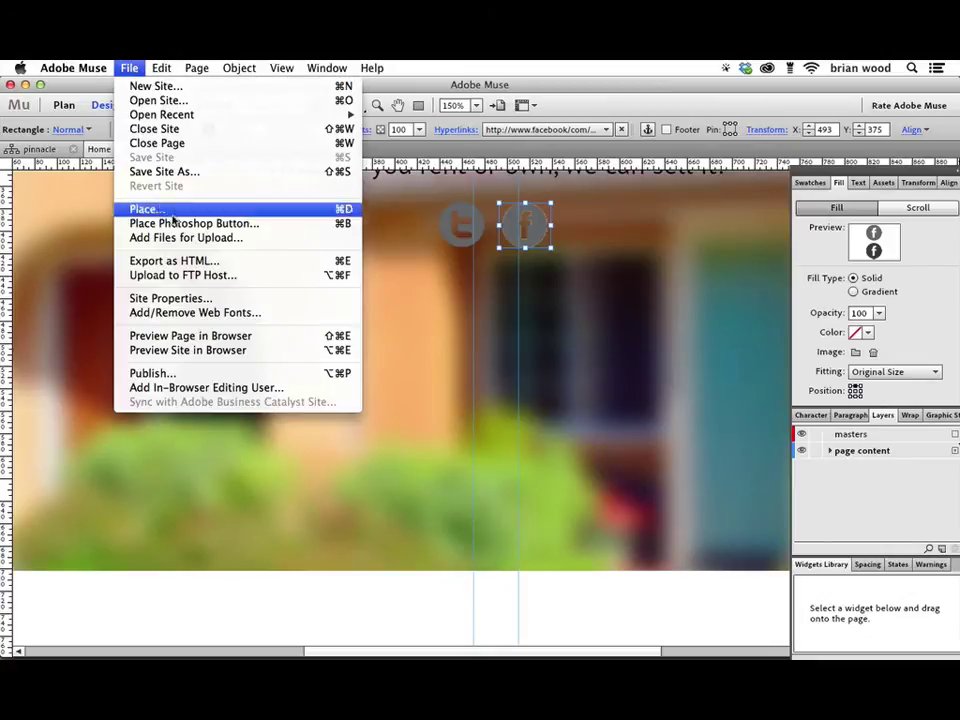
{"action": "left_click", "coordinate": [184, 350]}
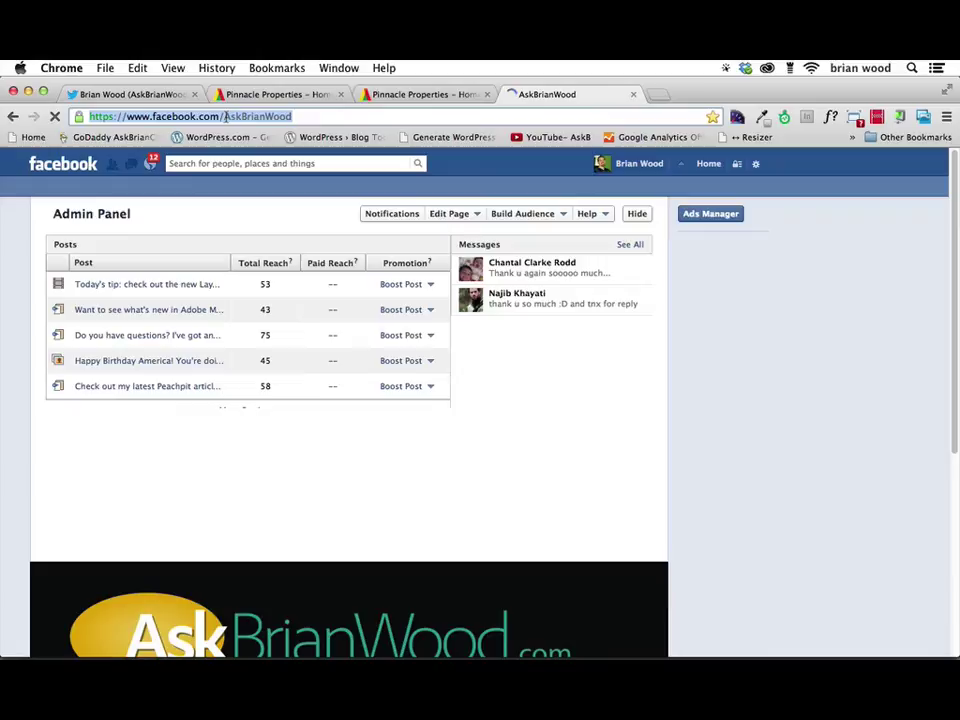
Switch from Chrome back to Adobe Muse with Cmd+Tab
{"action": "key", "text": "super+Tab"}
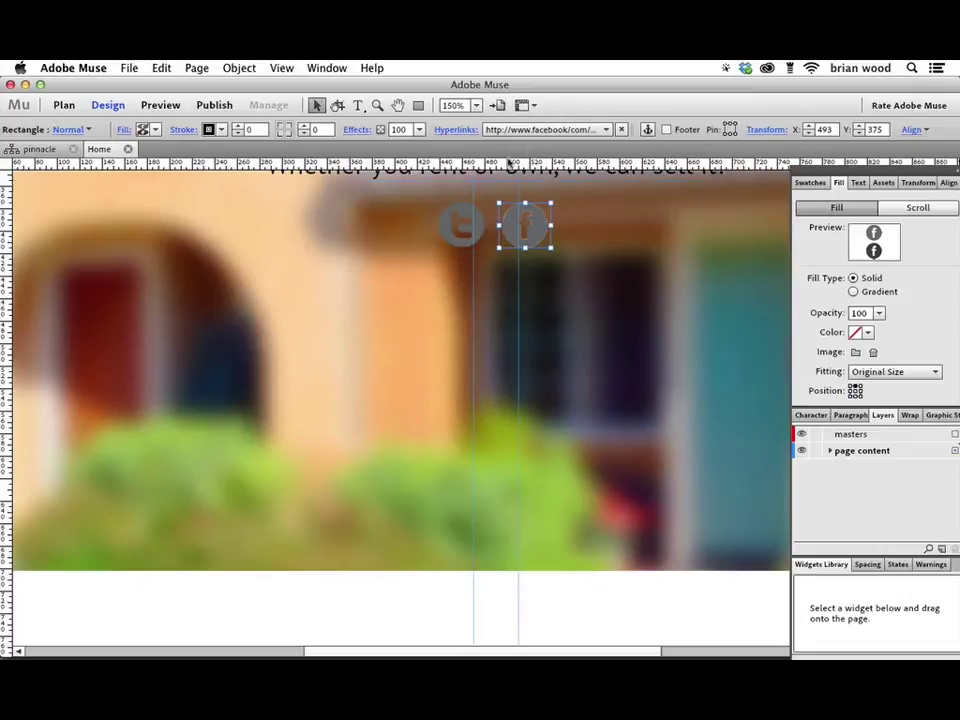
Paste the copied Facebook page address into the icon's Hyperlinks field, confirm it, and save
{"action": "left_click", "coordinate": [566, 129]}
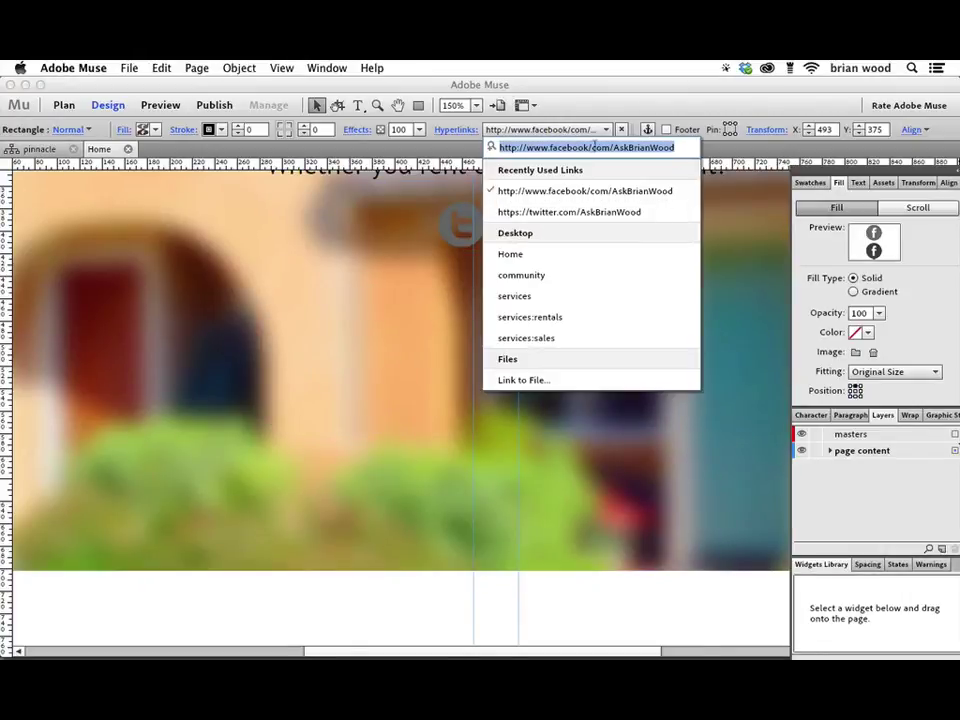
{"action": "type", "text": "http://www.facebook.com/AskBrianWood"}
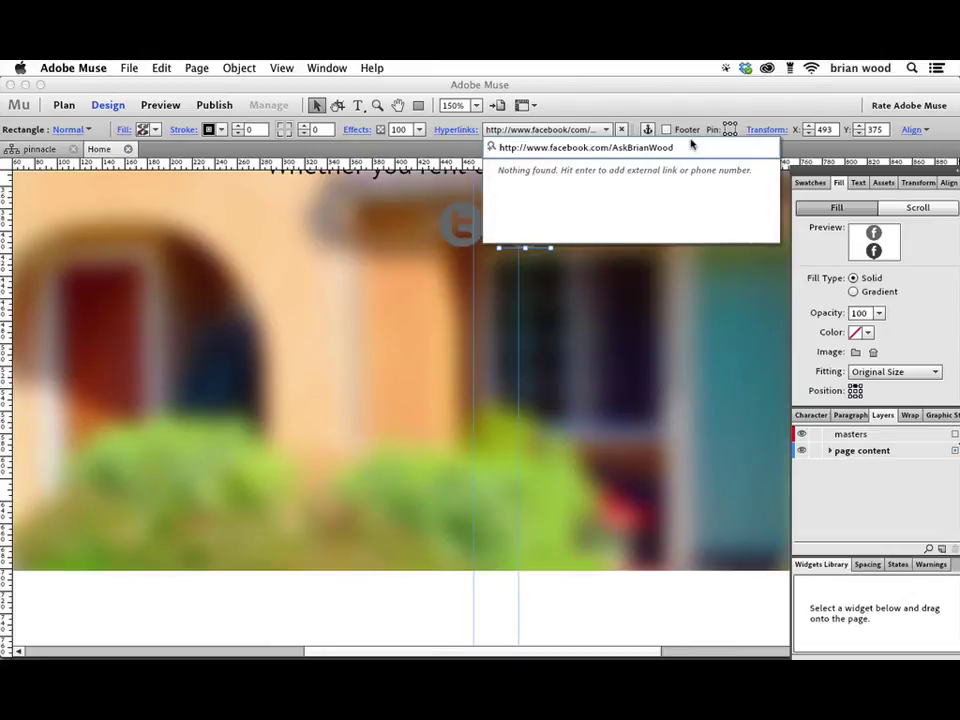
{"action": "key", "text": "Return"}
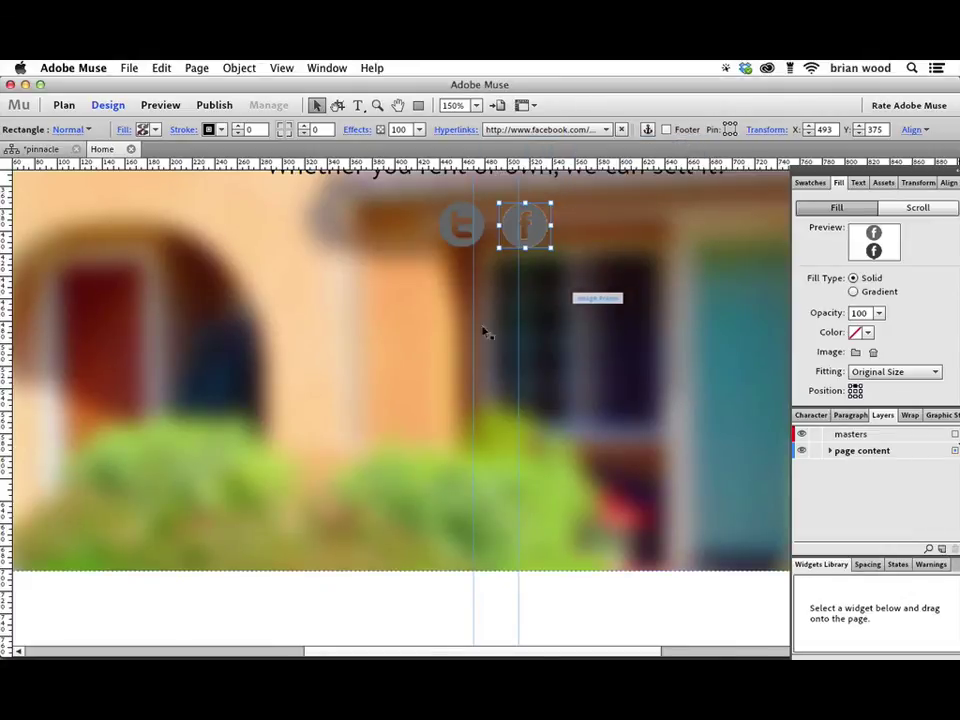
{"action": "key", "text": "super+s"}
{"action": "key", "text": "super+minus"}
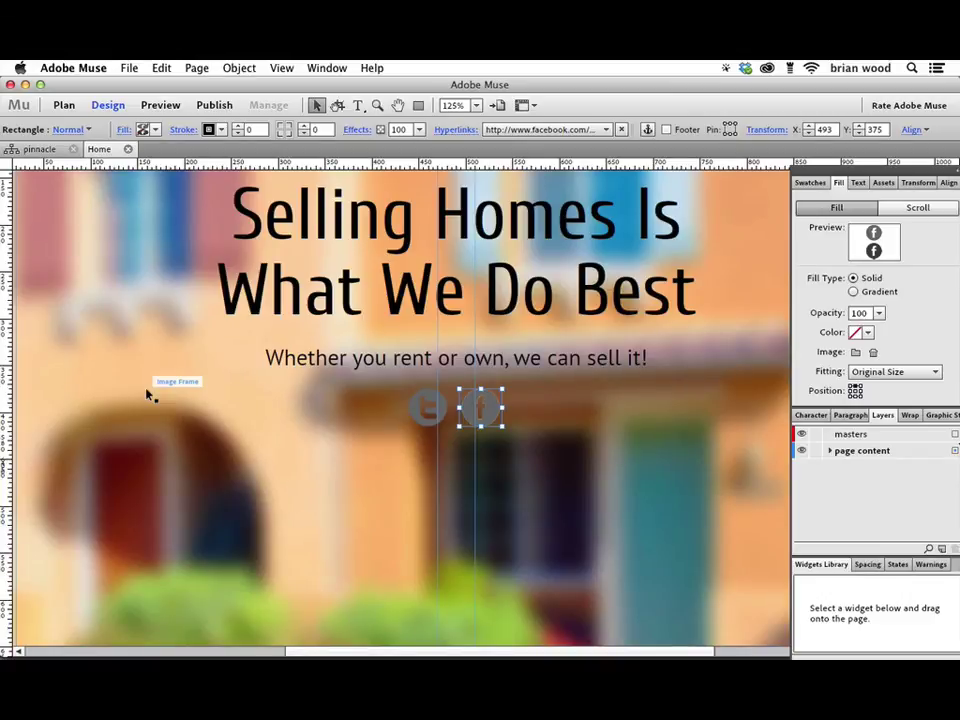
{"action": "scroll", "coordinate": [148, 395], "scroll_direction": "down", "scroll_amount": 5}
{"action": "scroll", "coordinate": [148, 395], "scroll_direction": "up", "scroll_amount": 2}
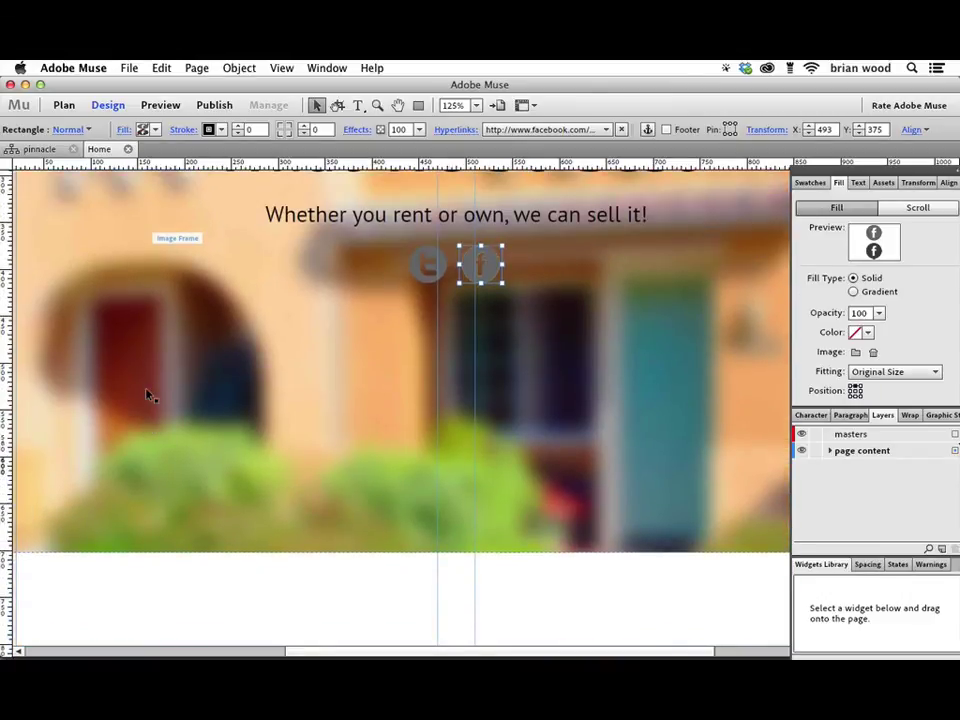